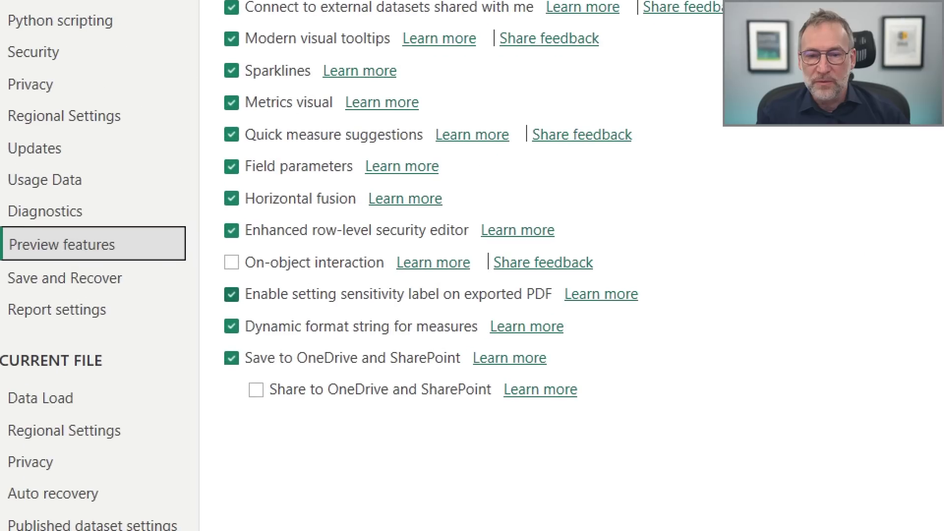
- Check the Dynamic format string for measures preview feature and close the Options dialog without changes
mouse_move(214, 305)
mouse_down()
mouse_move(492, 346)
mouse_move(574, 344)
mouse_up()
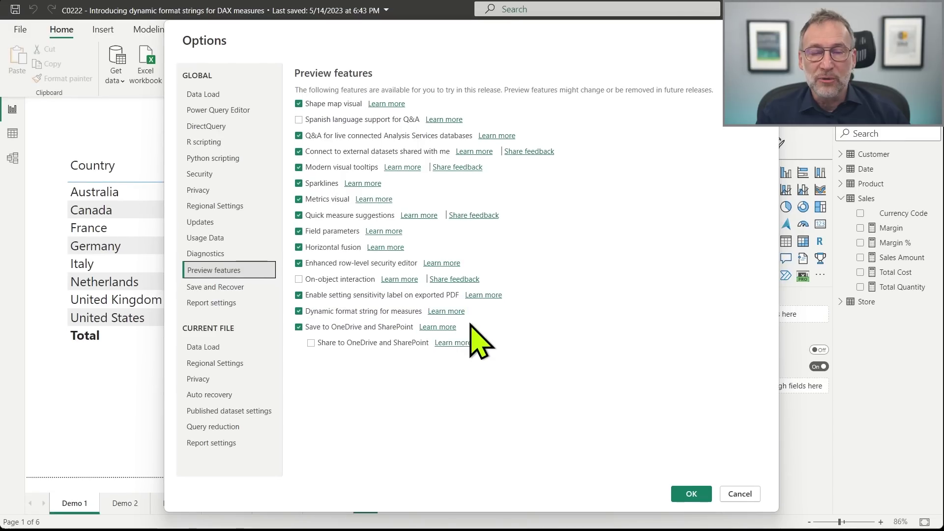
click(747, 492)
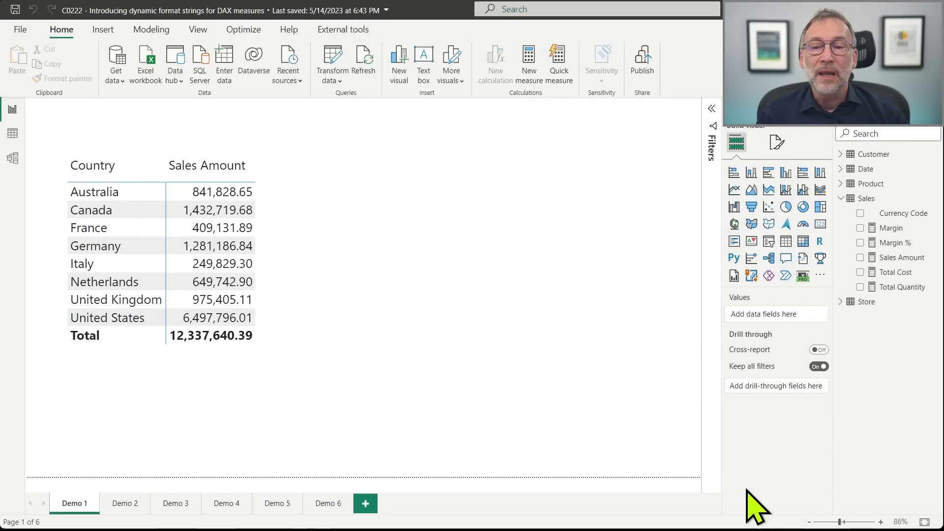
- Set the format of the Sales Amount measure used in the Country matrix to Dynamic and review its format string expression
click(365, 314)
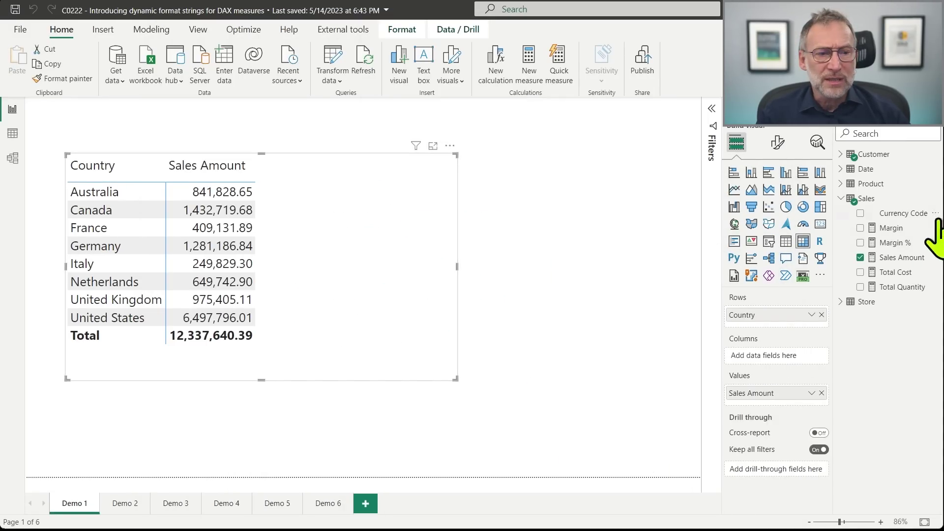
click(898, 260)
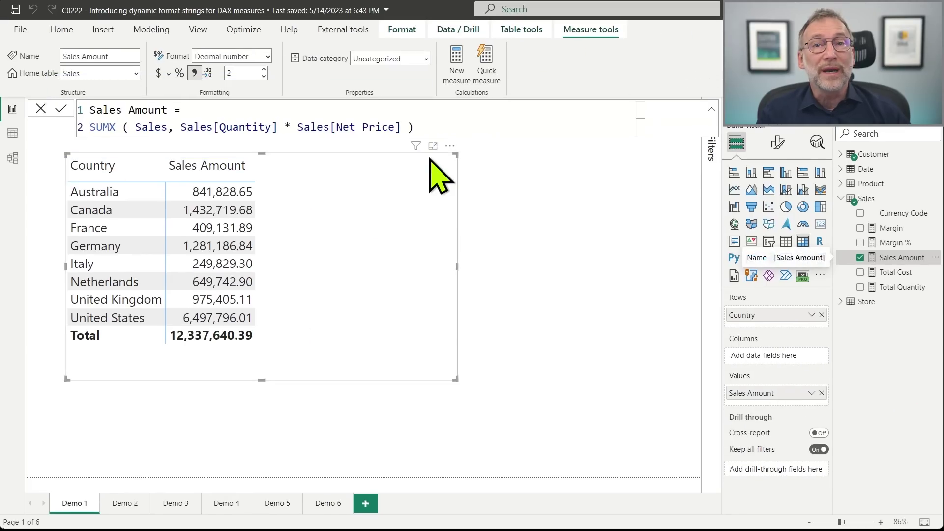
click(268, 57)
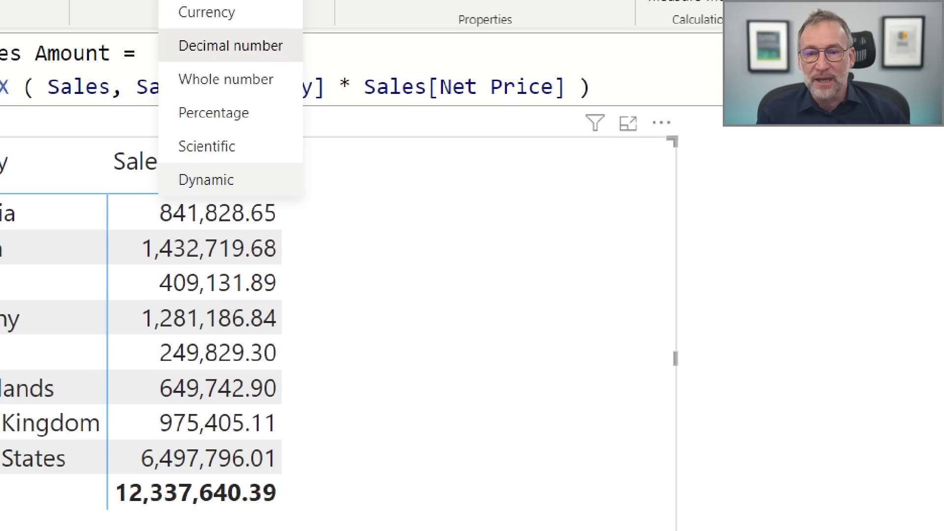
drag(157, 142, 308, 202)
key(Escape)
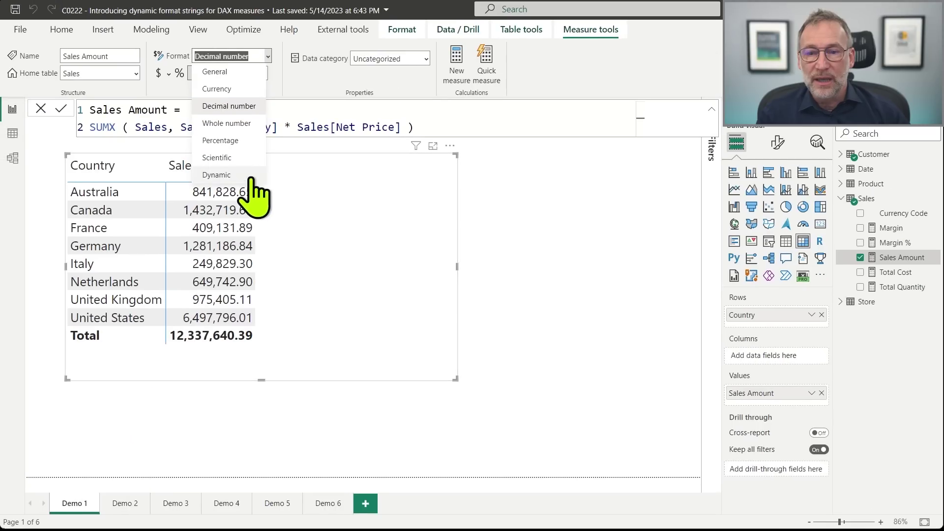
key(Escape)
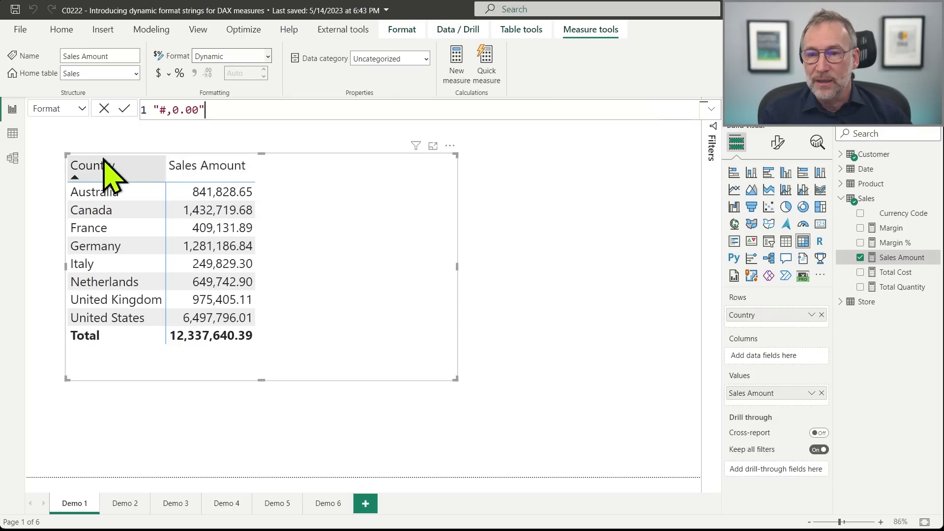
click(97, 173)
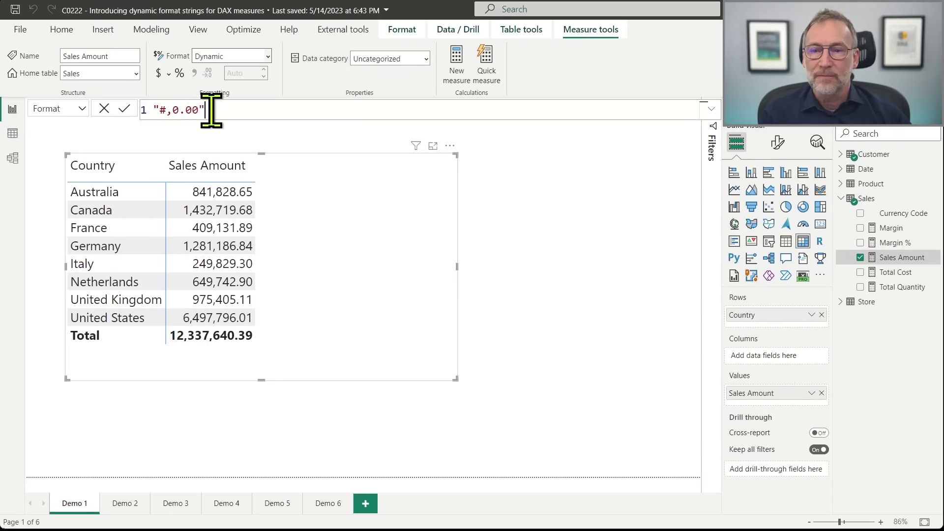
drag(244, 109, 153, 110)
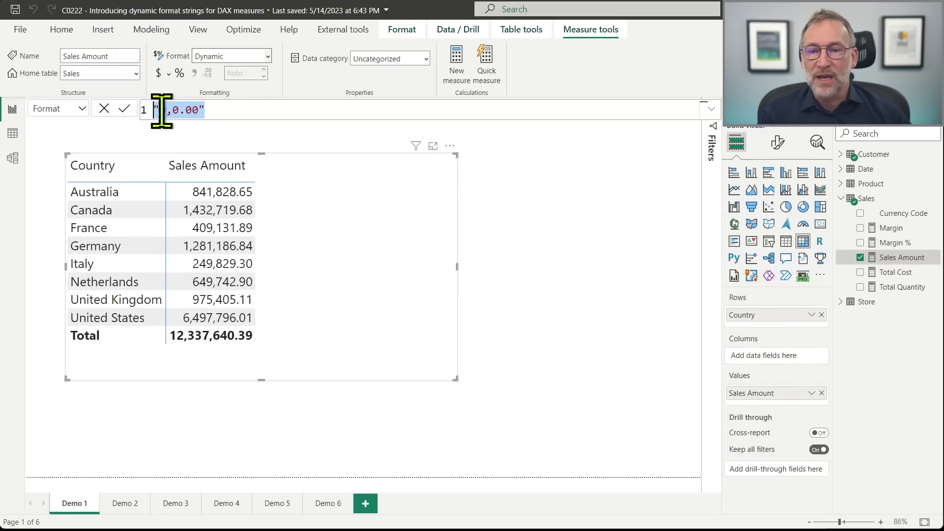
click(221, 109)
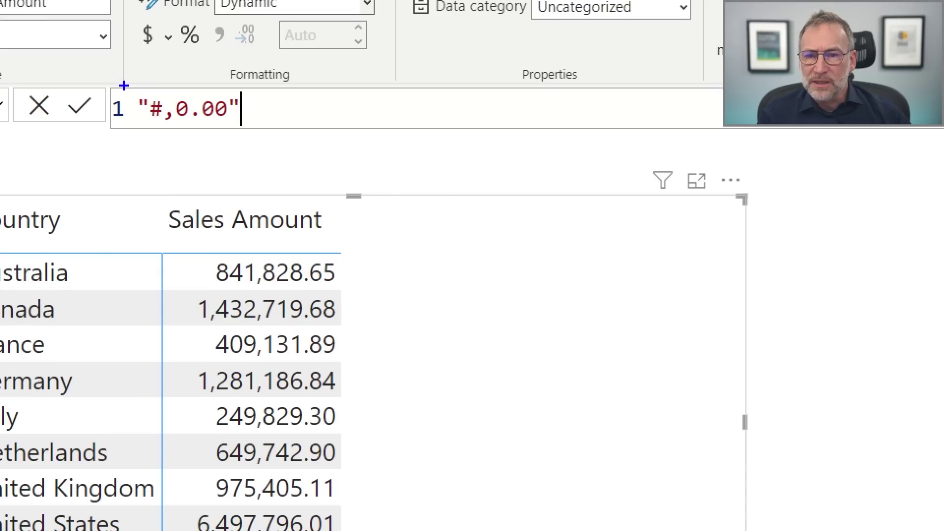
drag(123, 86, 270, 137)
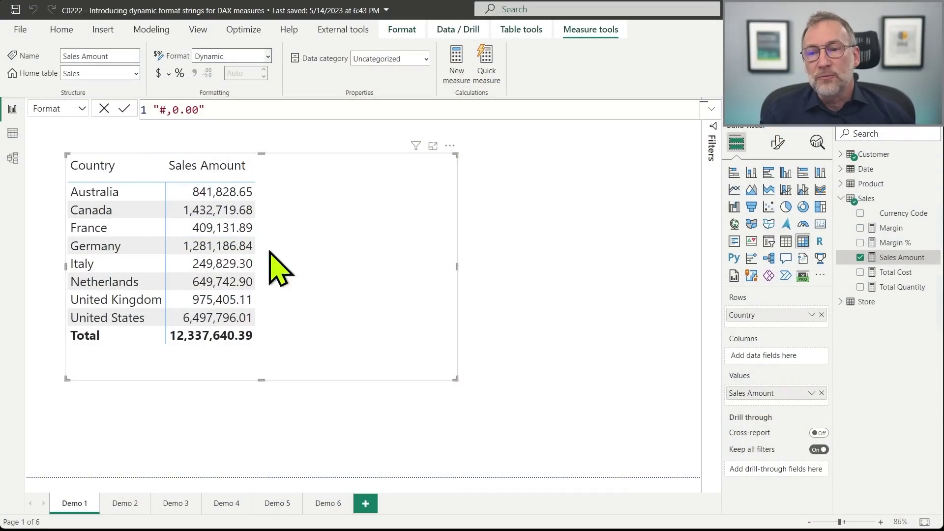
- Inspect the distinct values of the Currency Code column in the Sales table data and return to the report
click(14, 134)
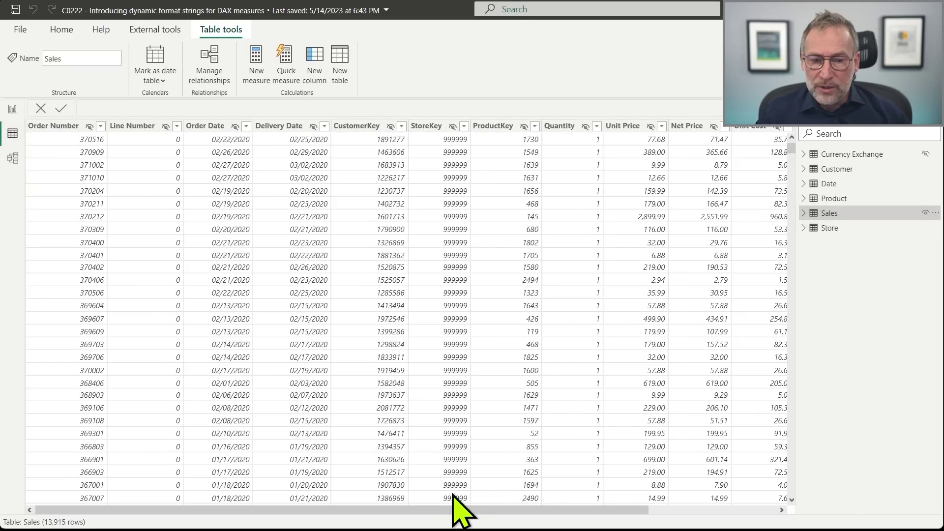
drag(448, 511, 642, 517)
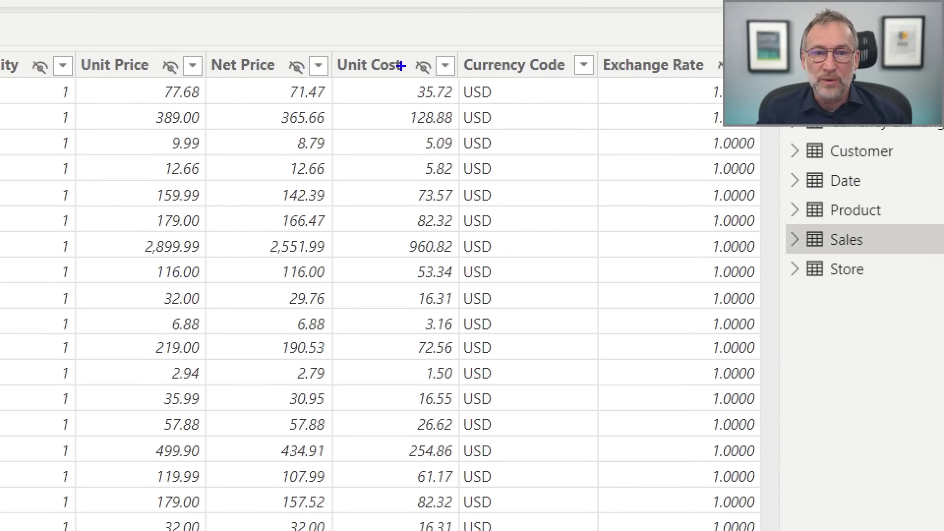
mouse_move(410, 33)
mouse_down()
mouse_move(536, 186)
mouse_move(652, 439)
mouse_up()
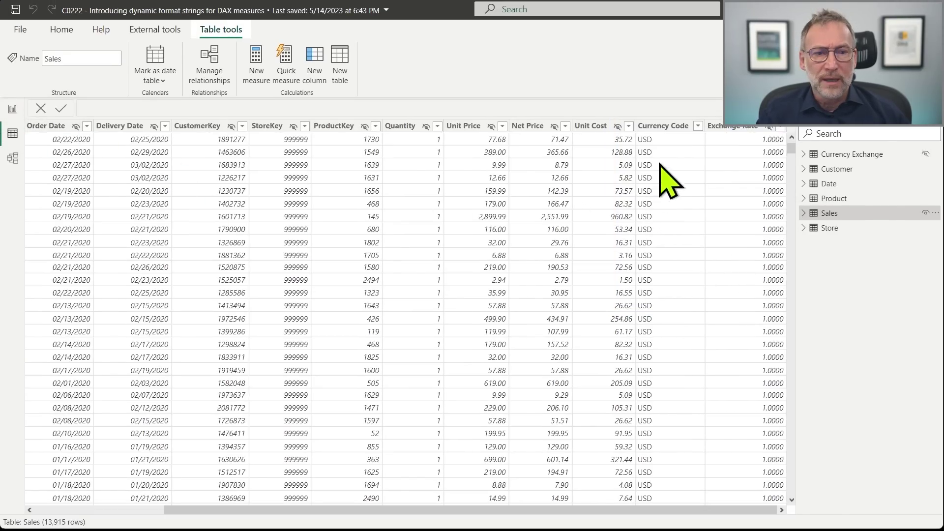
click(698, 126)
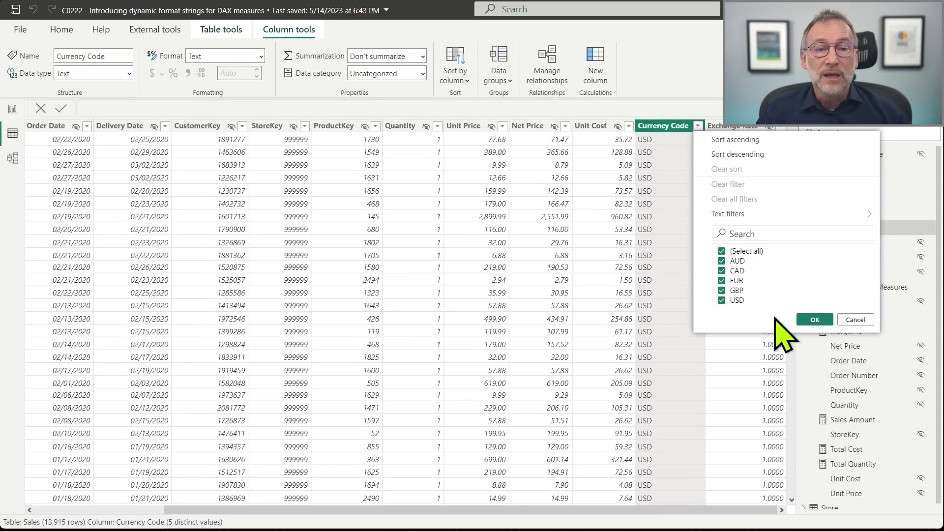
click(653, 130)
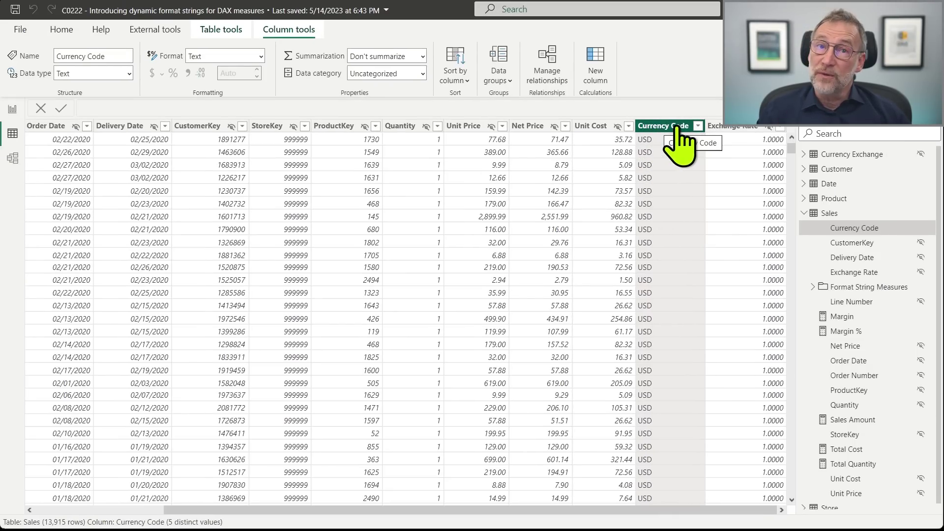
click(12, 109)
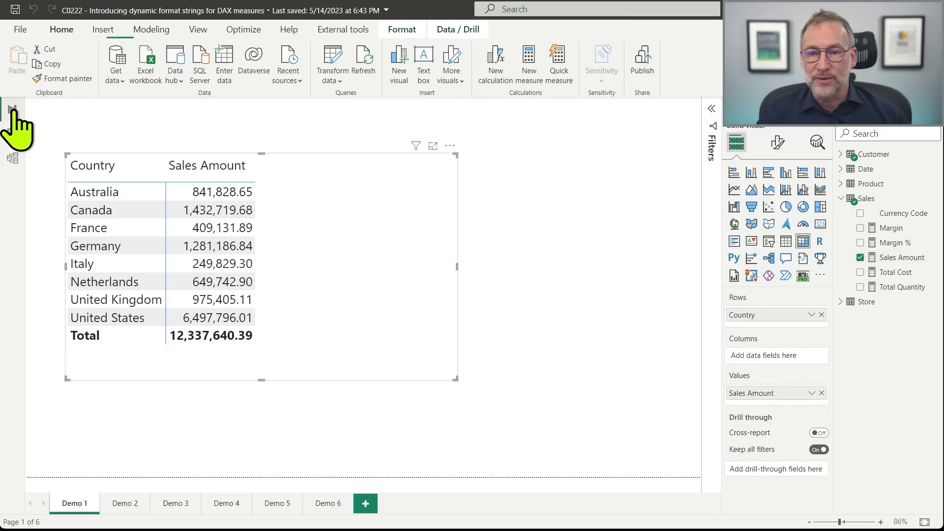
- In the Sales Amount measure's format expression, store the string "#,0.00" in a variable named BaseFormatString
click(900, 257)
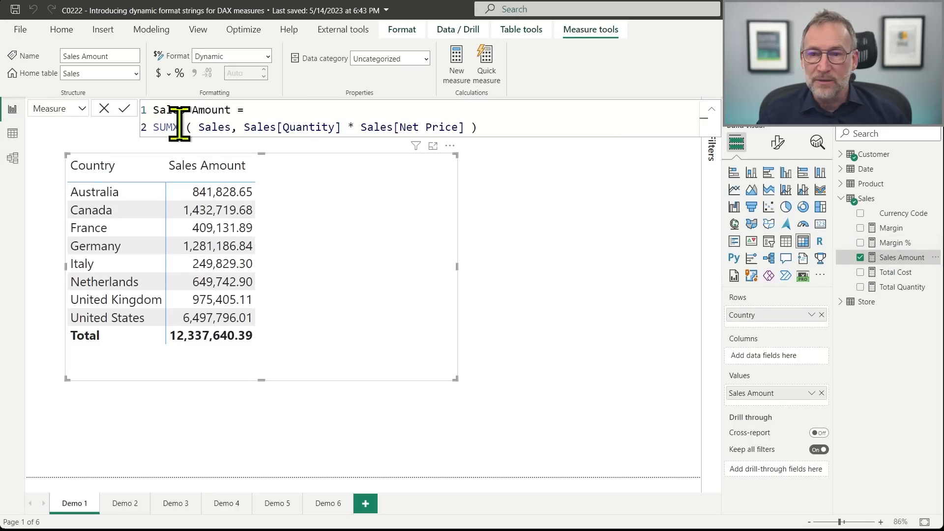
click(80, 109)
click(63, 144)
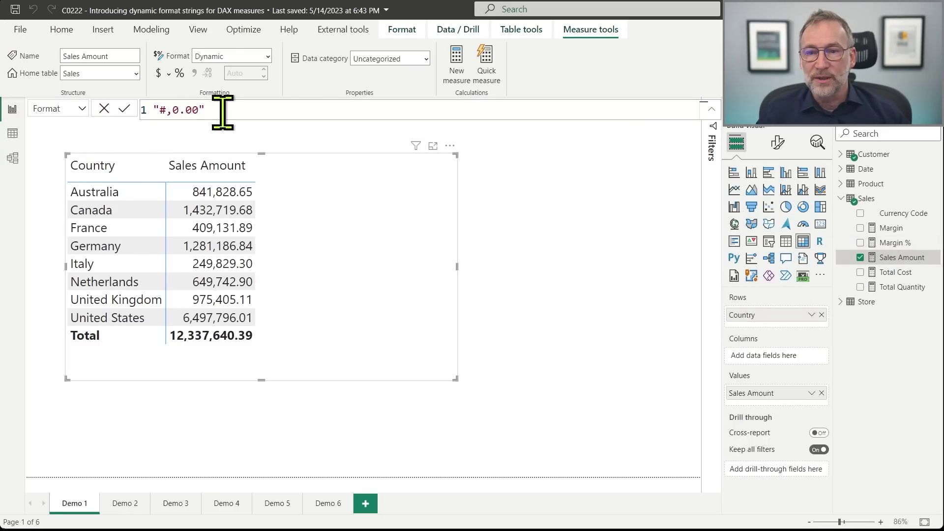
key(shift+Return)
key(shift+Return)
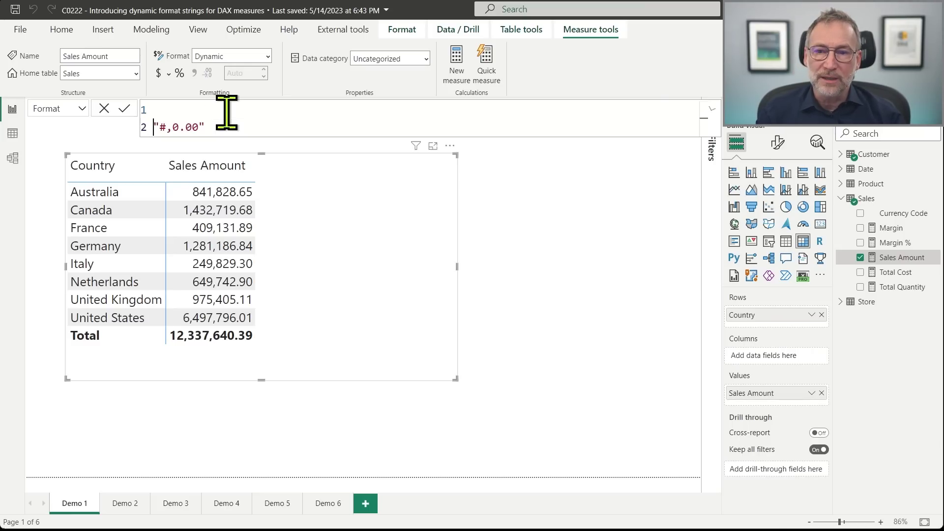
key(Up)
key(Up)
text(VAR )
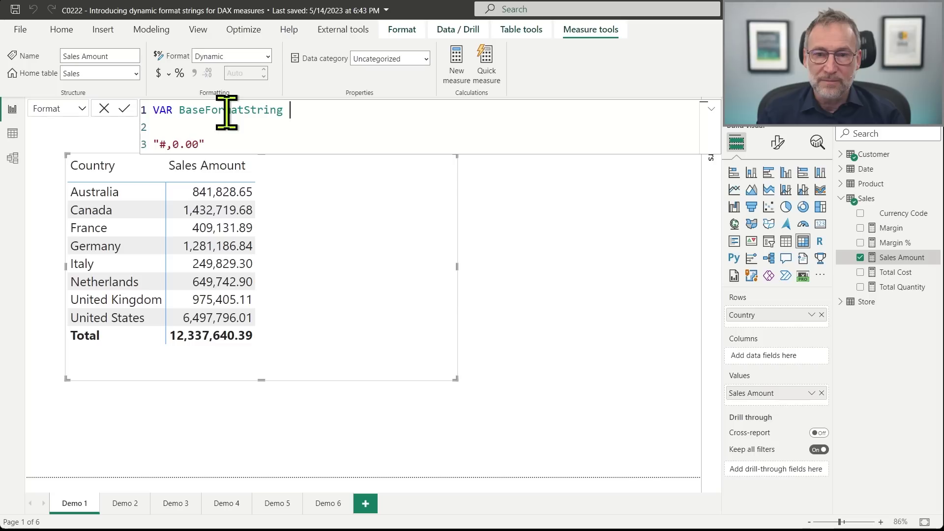
text(BaseFormatString =)
key(Delete)
key(Delete)
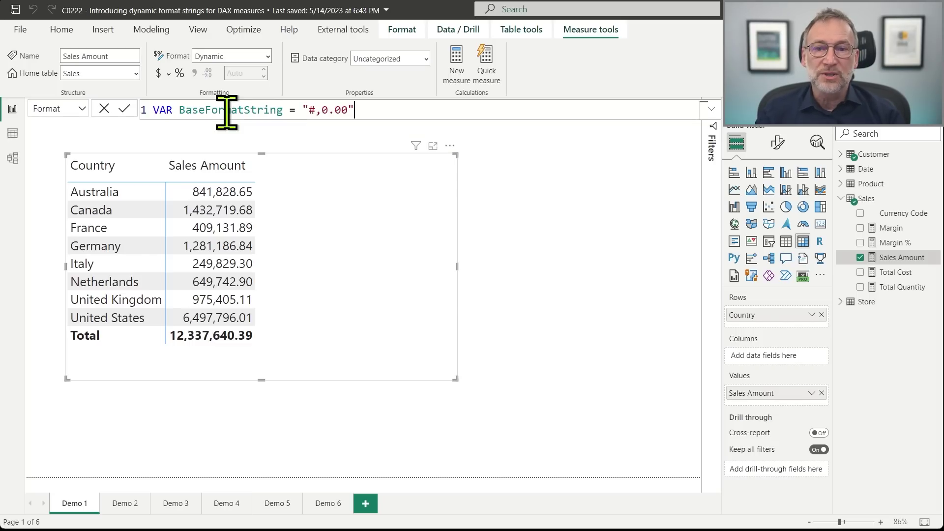
- Add a second variable, CurrencyCode, defined as SELECTEDVALUE( Sales[Currency Code] ), to the format expression
key(shift+Return)
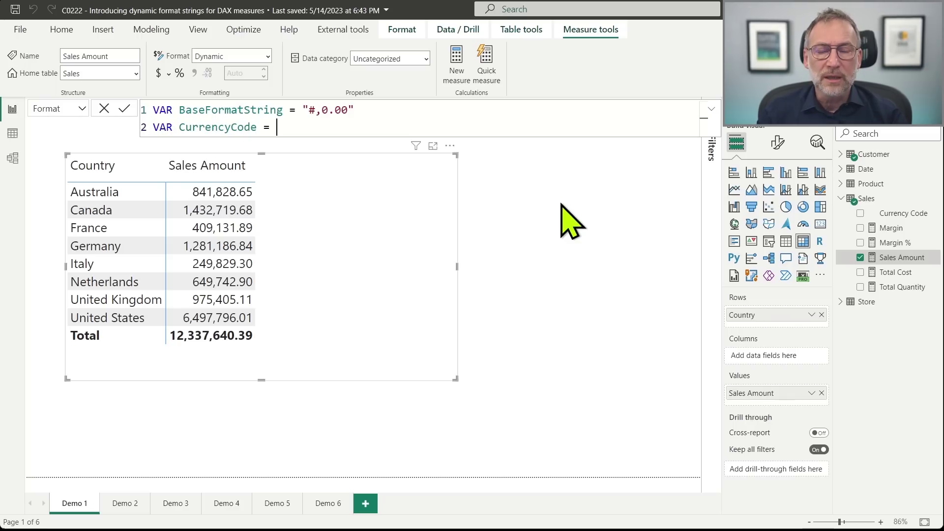
text(SELECT)
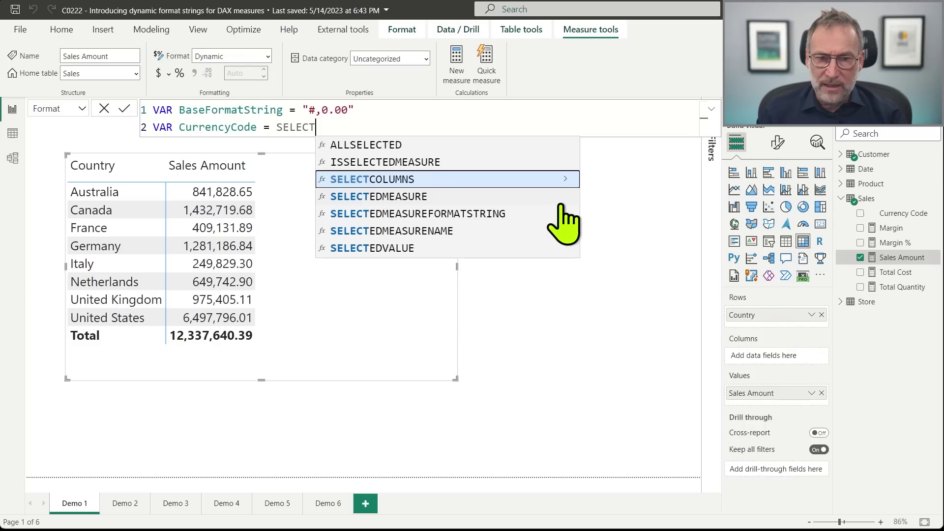
key(Down)
key(Down)
key(Down)
key(Down)
key(Tab)
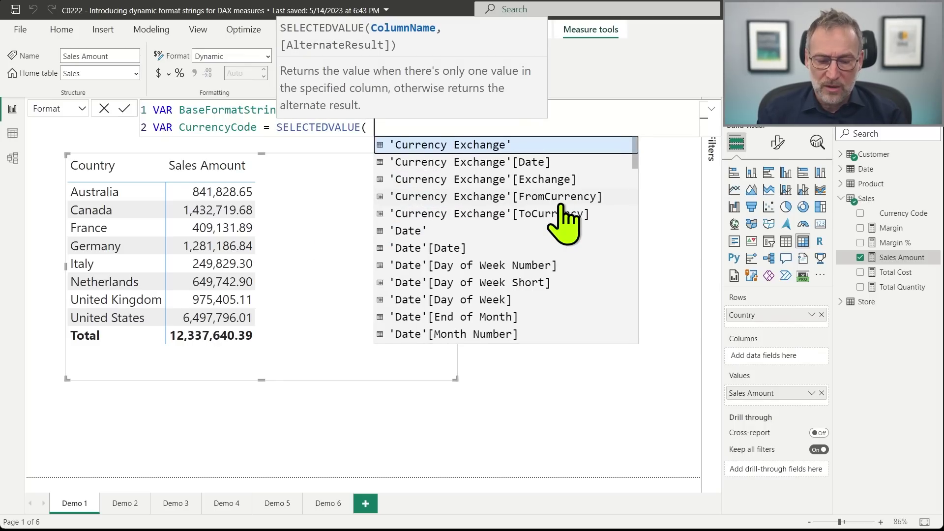
text(Sale)
key(Down)
key(Tab)
text())
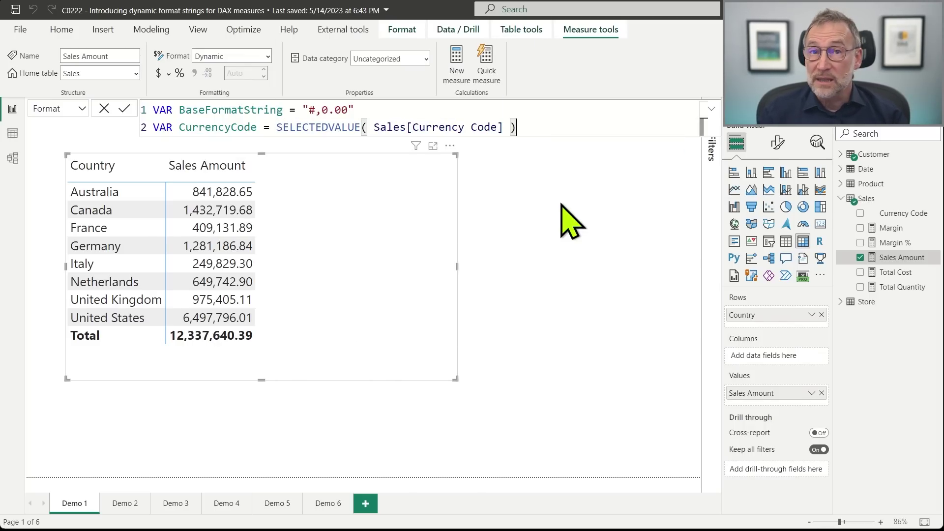
- Add a Result variable defined as BaseFormatString & " (" & CurrencyCode & ")"
key(shift+Return)
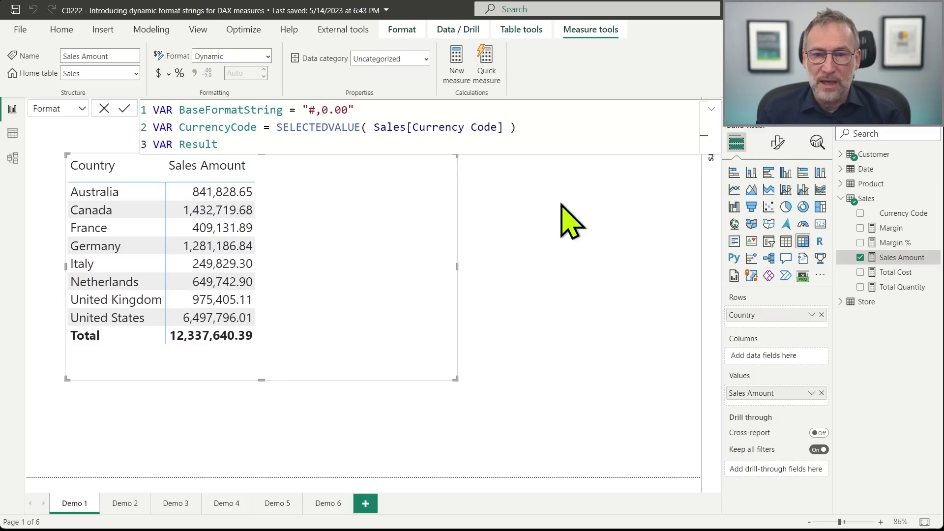
text(VAR Result = Base)
key(Tab)
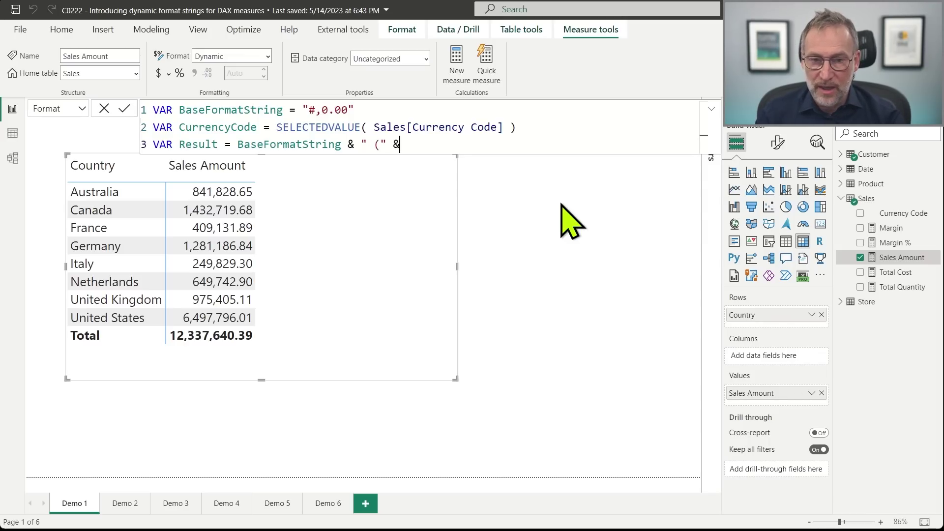
text(Curr)
key(Tab)
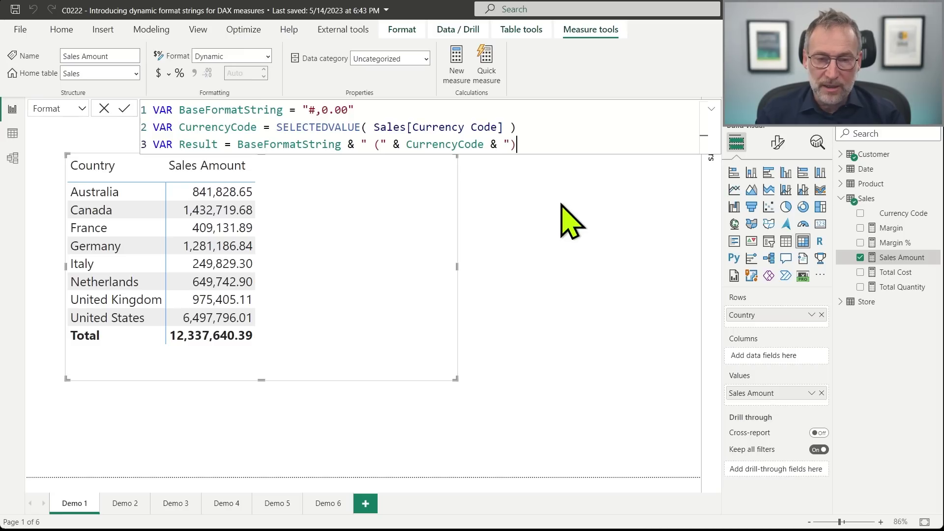
- Finish the format expression with RETURN Result and commit it to the Sales Amount measure
key(shift+Return)
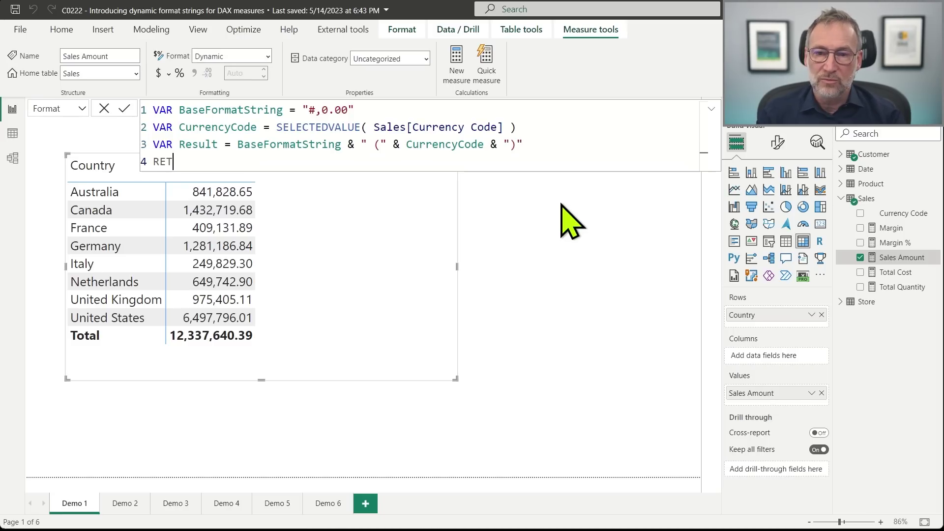
text(RETURN)
key(shift+Return)
text(Result)
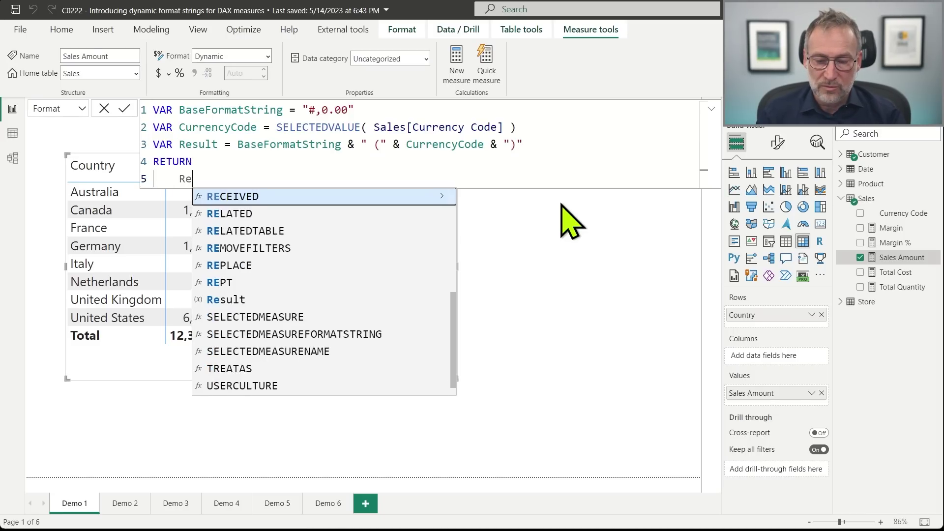
key(Escape)
key(Up)
key(Up)
key(Up)
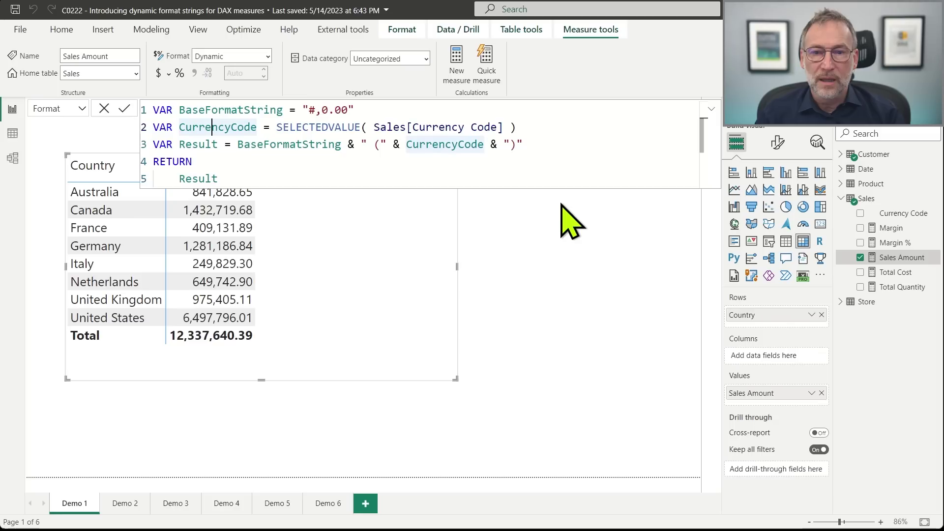
key(Return)
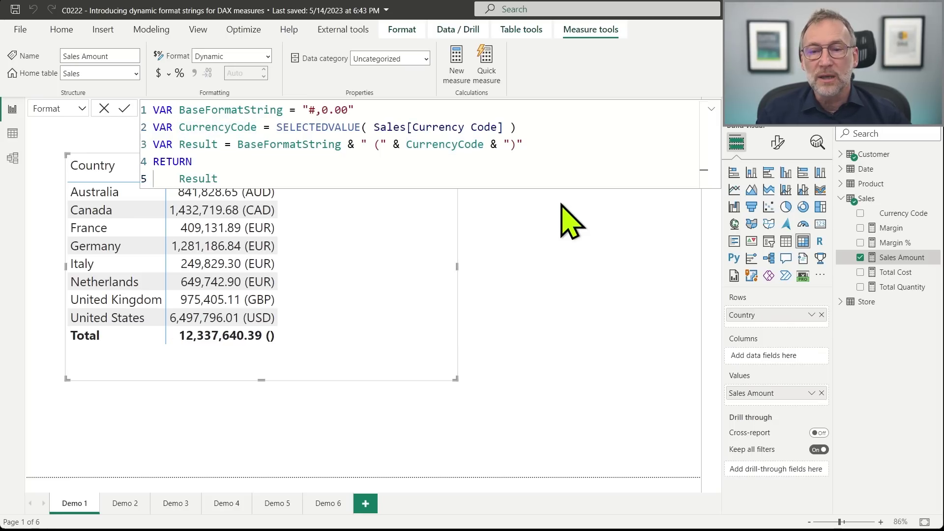
drag(402, 301, 496, 361)
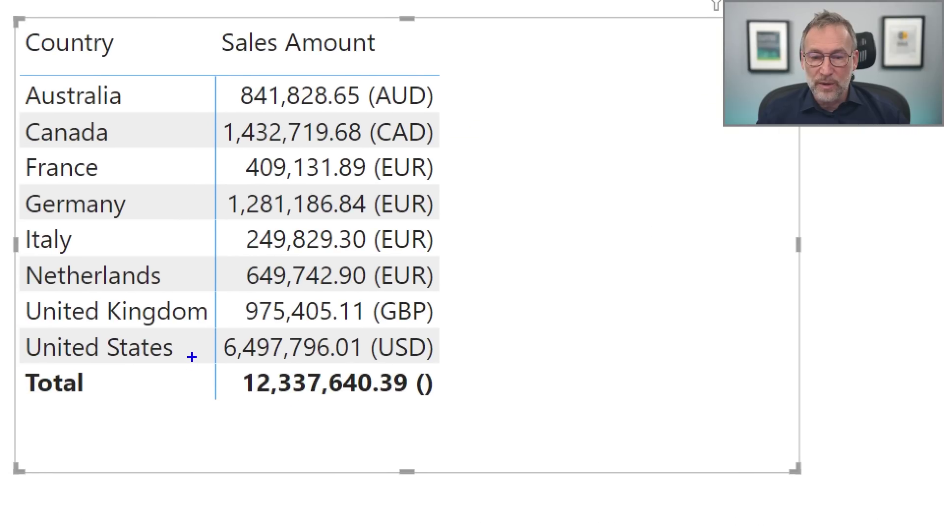
drag(192, 357, 491, 412)
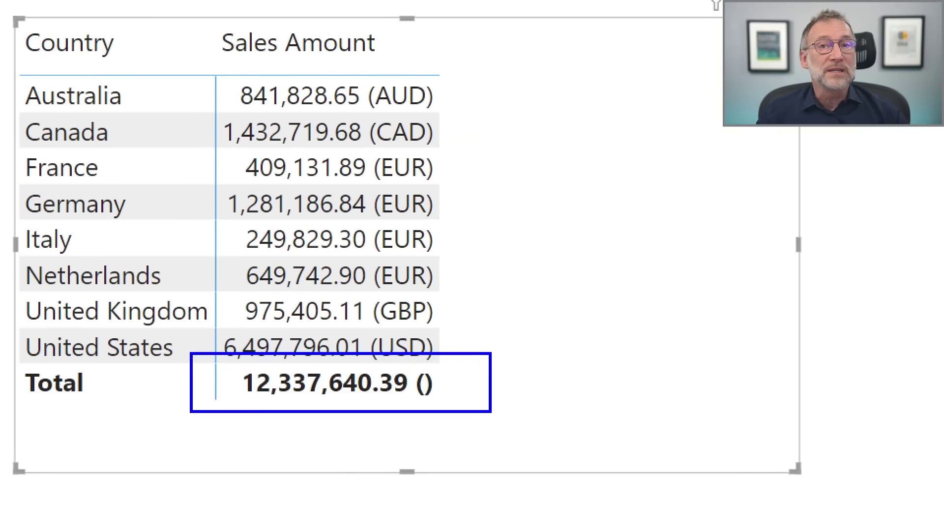
- Add "***" as the alternate result of SELECTEDVALUE in the CurrencyCode variable and commit the format expression
key(Escape)
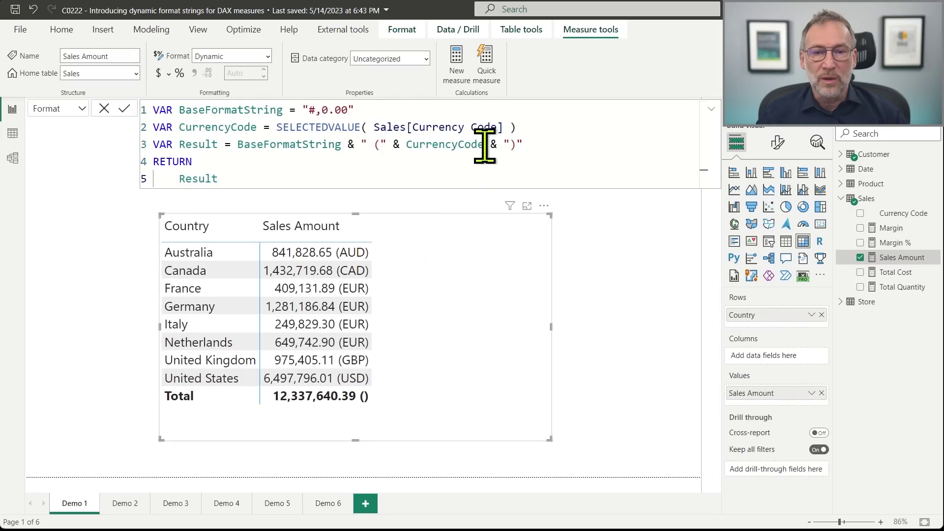
click(510, 127)
key(Left)
key(Left)
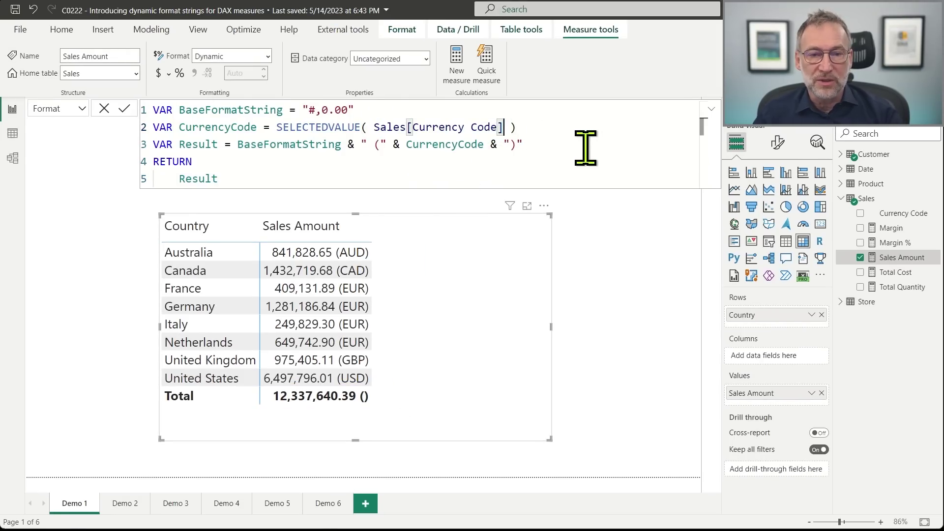
text(, "***")
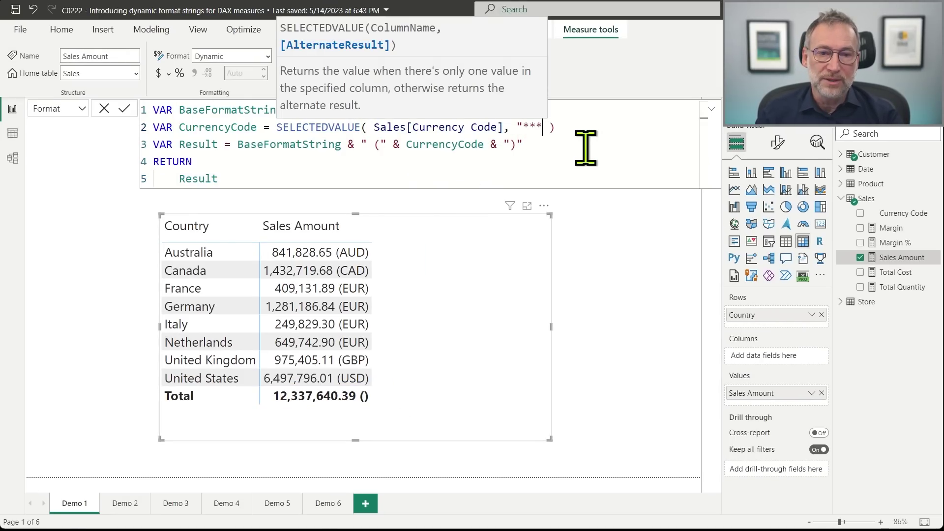
key(End)
key(Return)
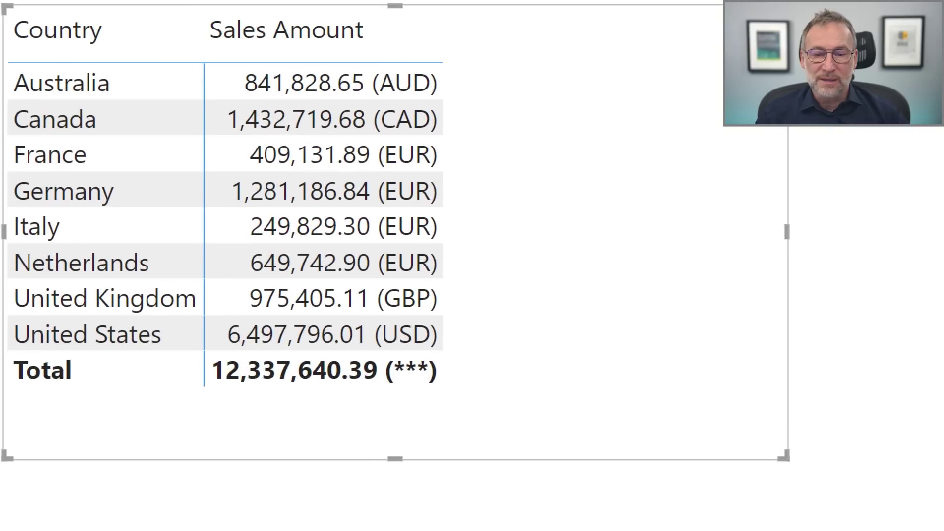
drag(153, 339, 469, 407)
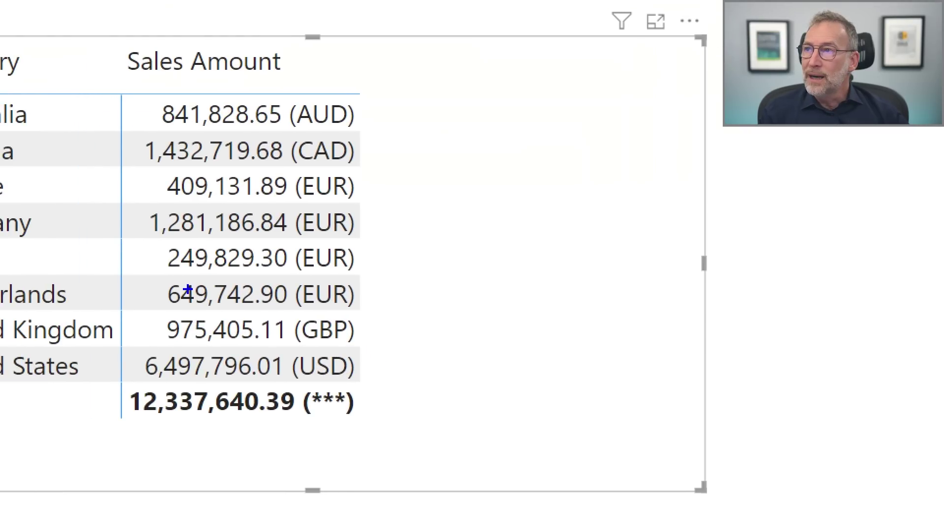
drag(118, 126, 353, 171)
mouse_move(113, 199)
mouse_down()
mouse_move(232, 234)
mouse_move(382, 257)
mouse_move(382, 246)
mouse_up()
key(Escape)
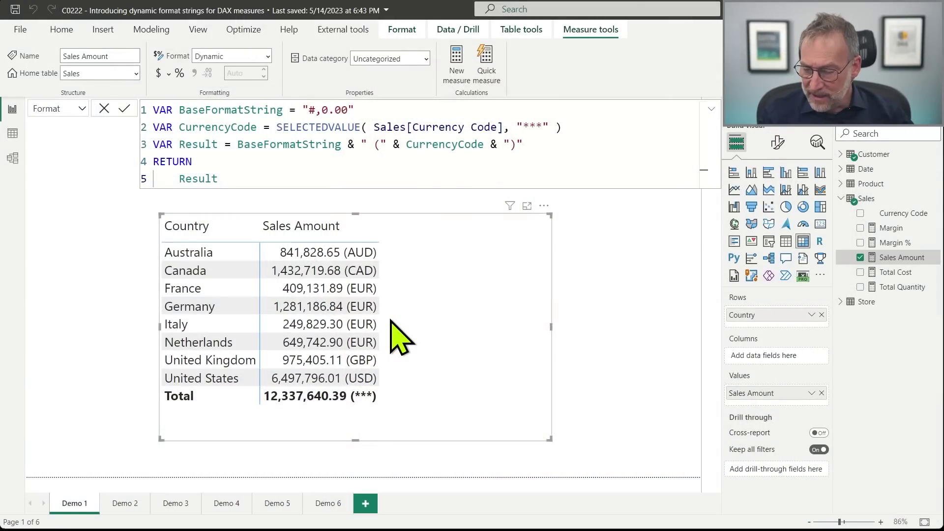
- Replace the entire Sales Amount format expression with a variable CurrentValue defined as SELECTEDMEASURE()
click(328, 144)
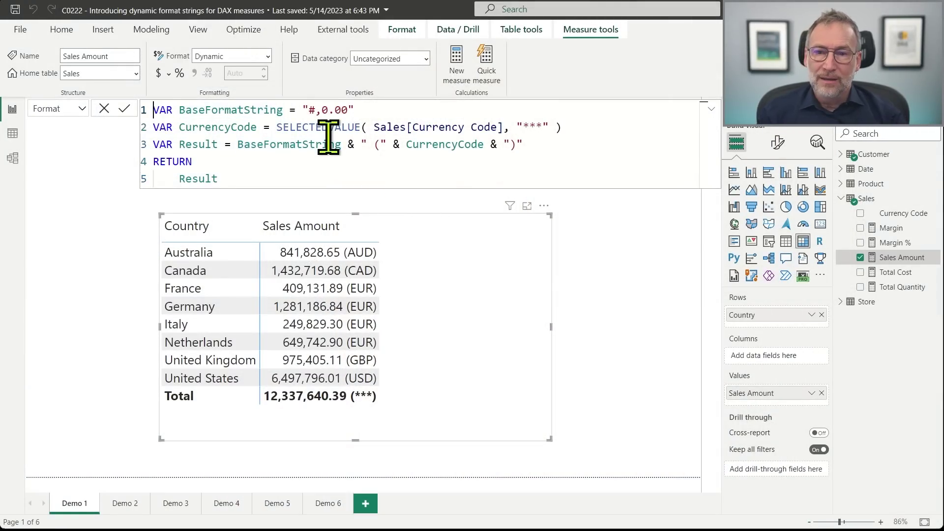
key(ctrl+a)
key(Delete)
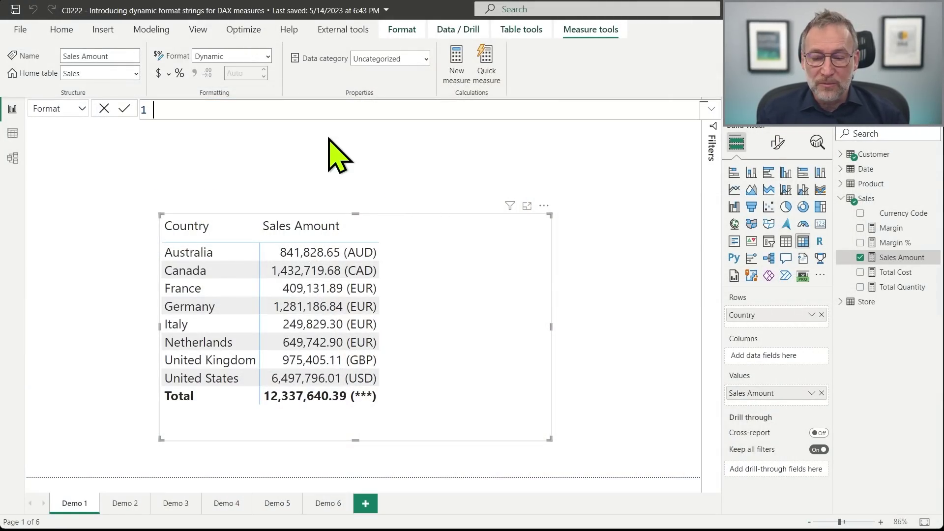
text(VA)
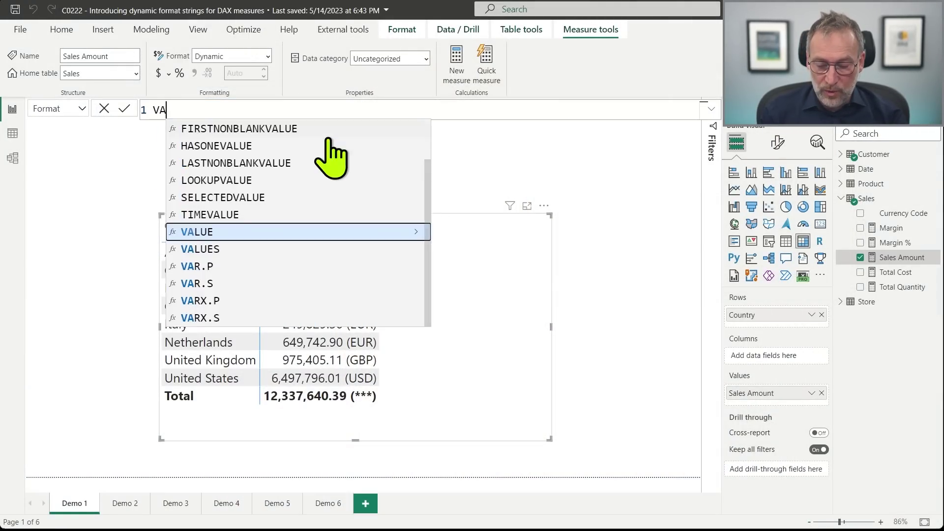
text(R CurrentValue )
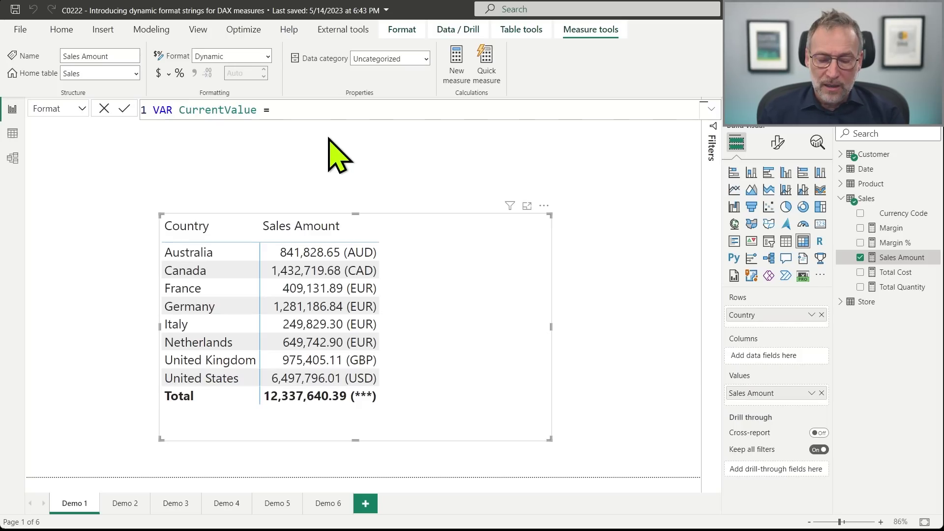
text(= SELE)
key(Down)
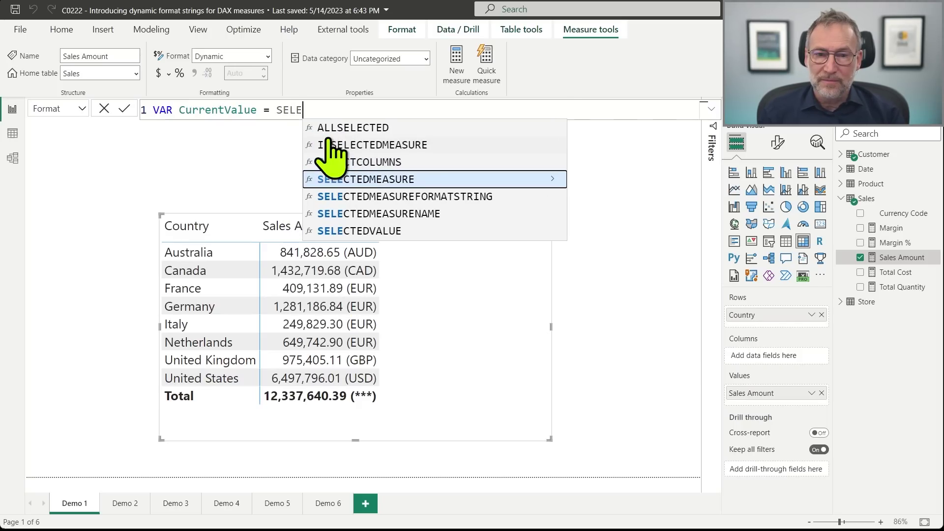
key(Tab)
key(shift+Return)
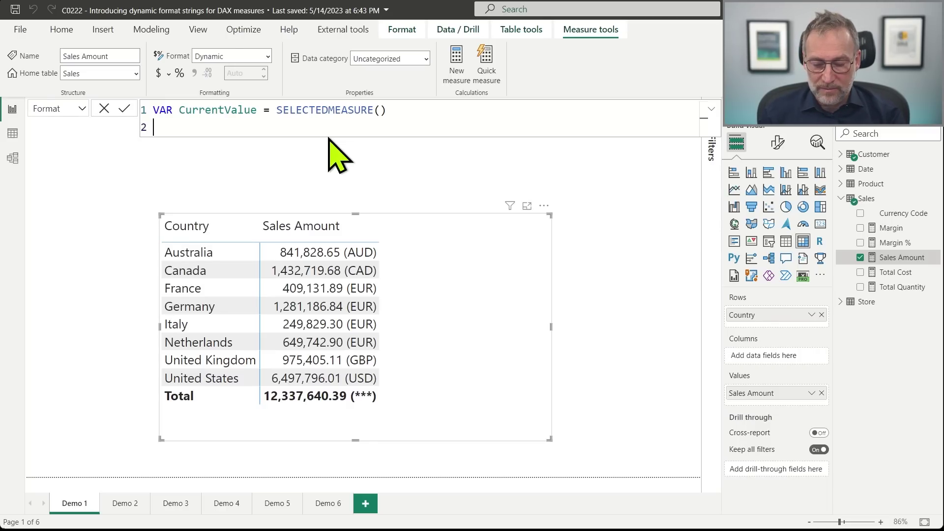
- Add a Result variable that begins a SWITCH function with TRUE () as its expression
text(VAR Result )
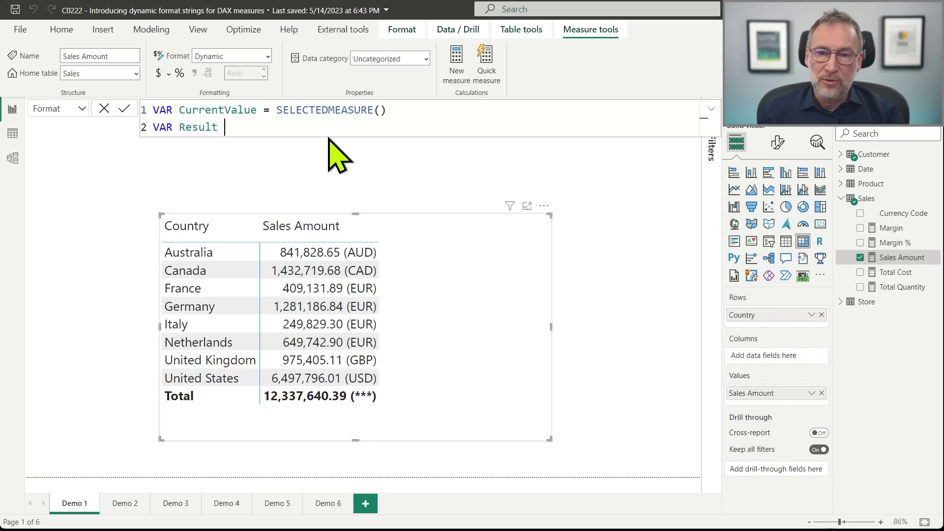
text(=)
key(shift+Return)
text(SWITCH ()
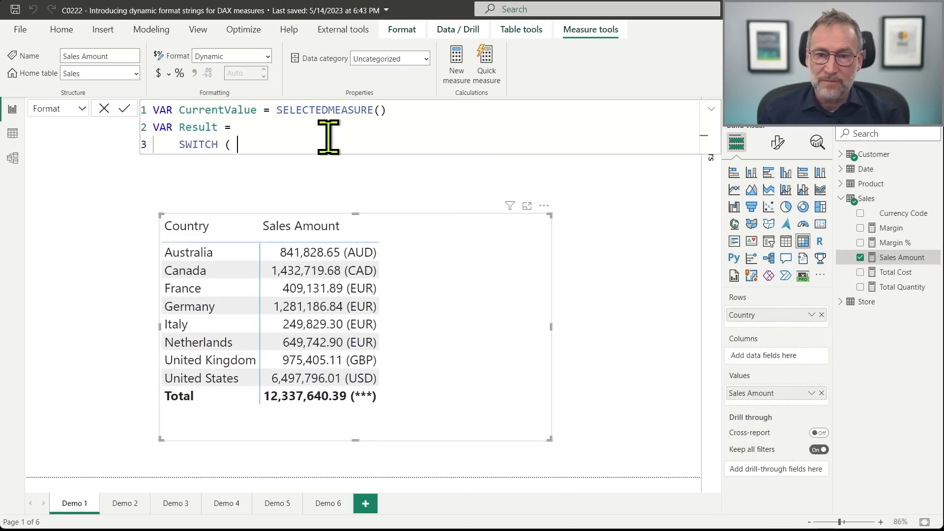
key(shift+Return)
text(TRUE ())
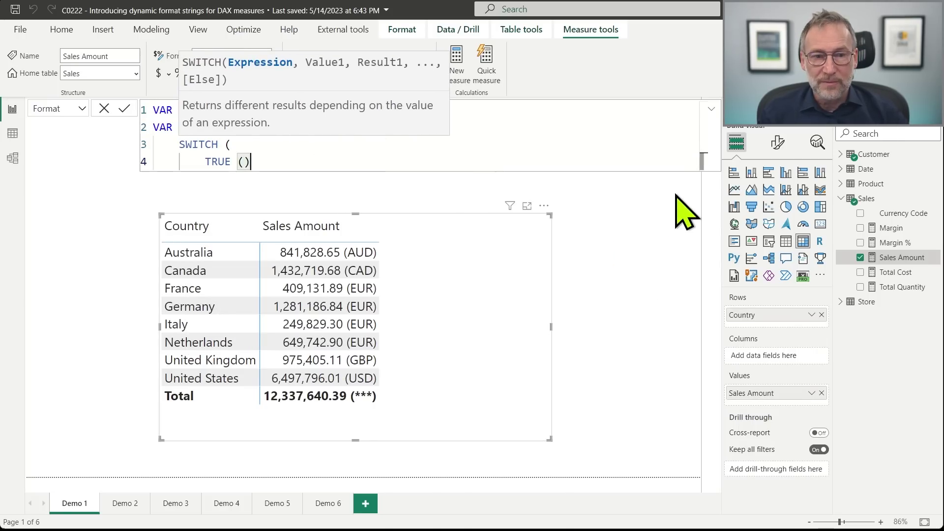
text(,)
- Add the first SWITCH condition, CurrentValue <= 1E3, returning the format string "#,0.00"
key(shift+Return)
text(Cur)
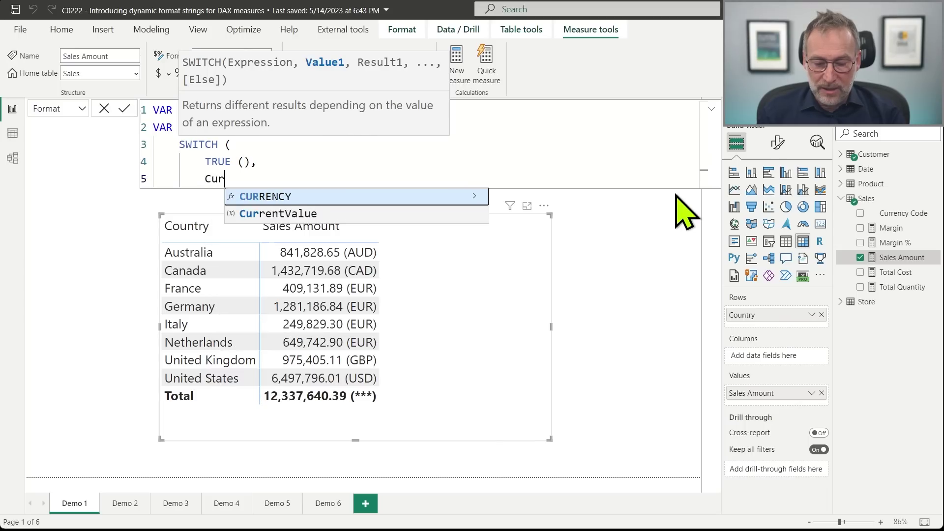
text(rentValue <)
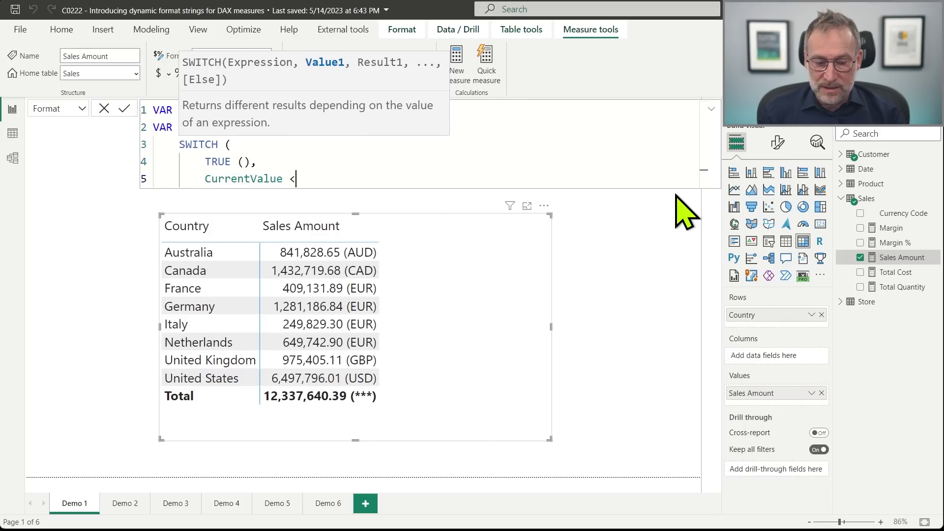
text(= )
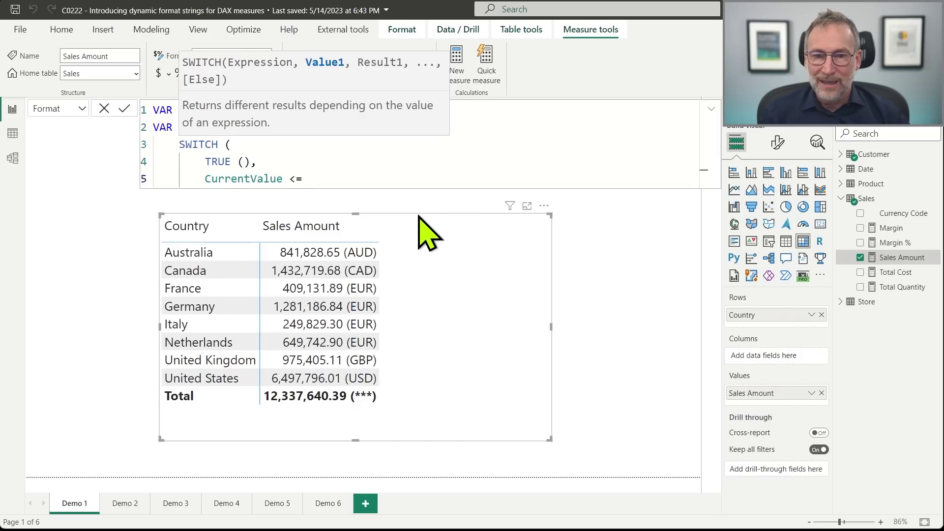
text(1E3)
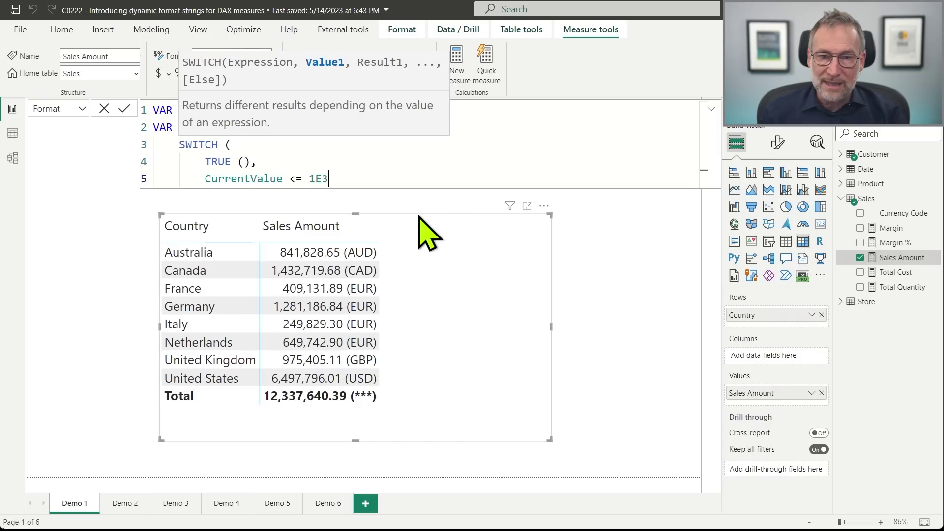
text(, ")
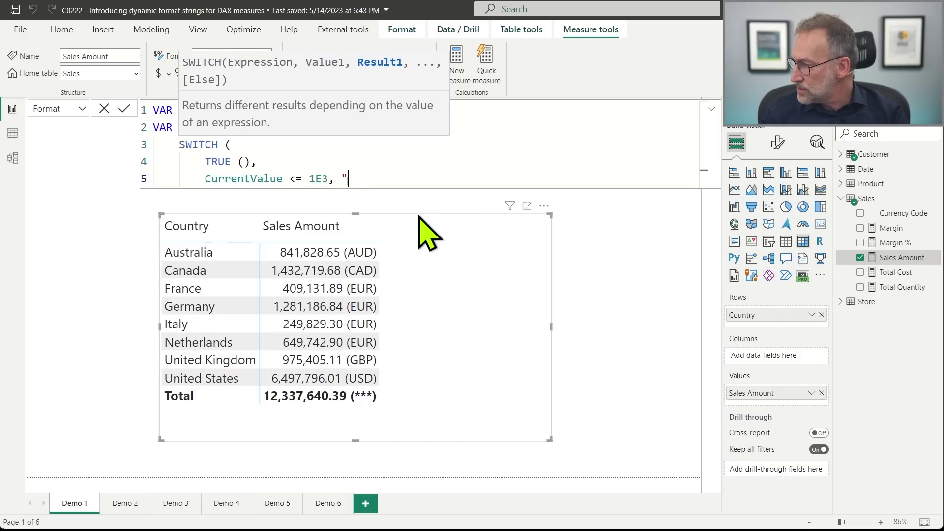
text(#,0)
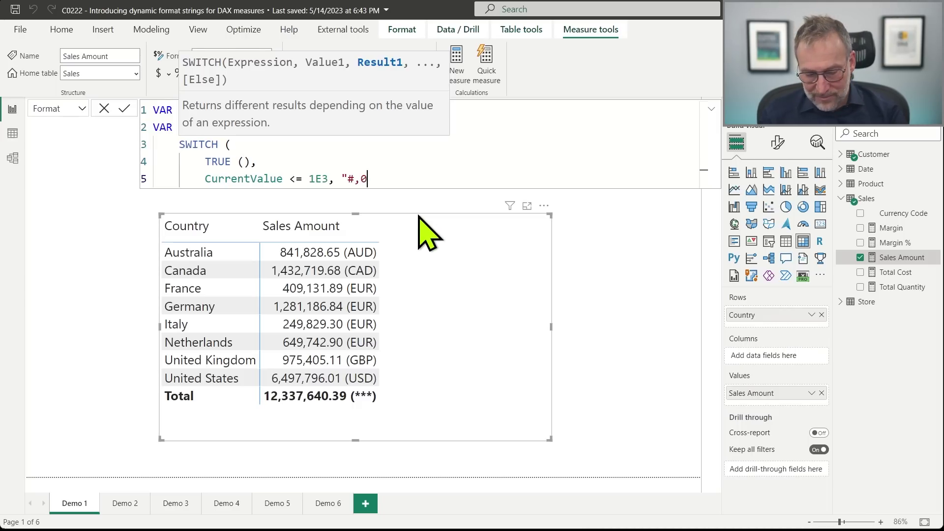
text(.00)
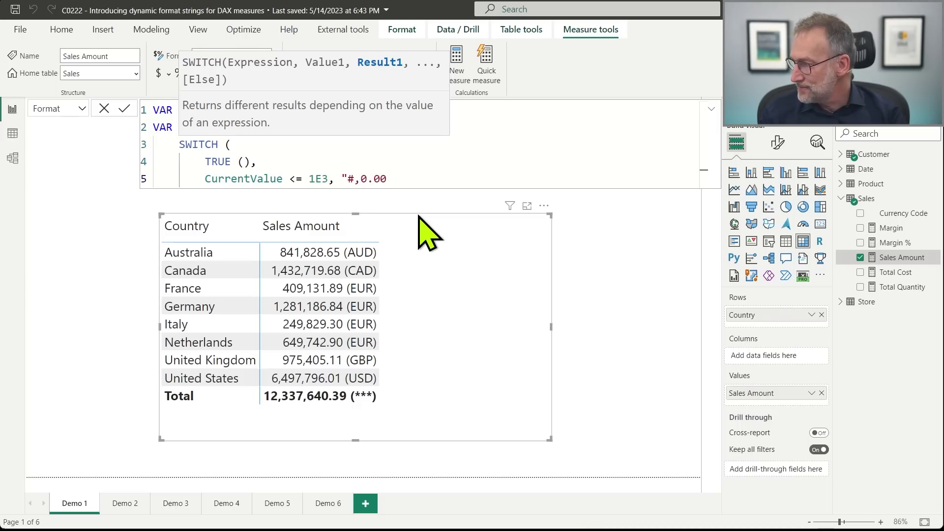
text(",)
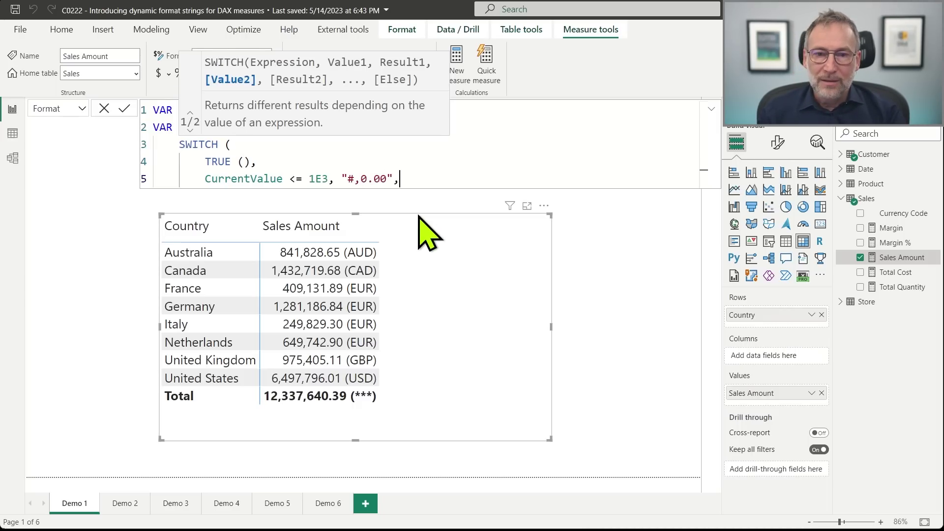
- Duplicate the 1E3 condition below it, changing the threshold to 1E6 and the format string to "#,0.00 K"
key(shift+Return)
key(Up)
key(shift+End)
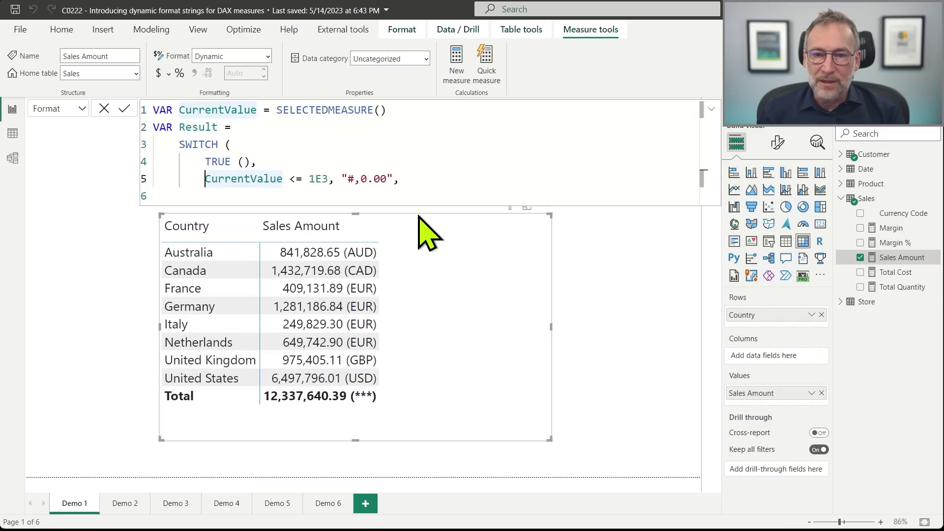
key(ctrl+c)
key(Down)
key(ctrl+v)
key(Home)
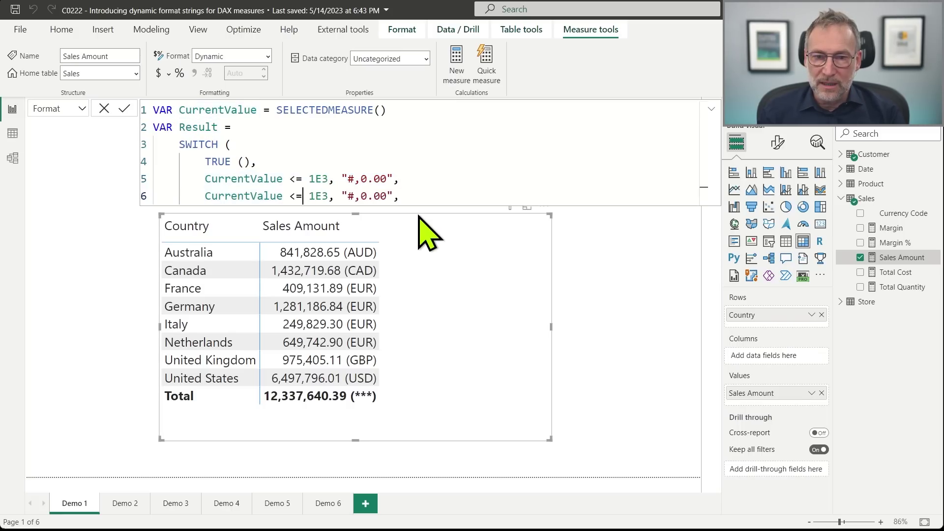
key(ctrl+Right)
key(BackSpace)
text(6)
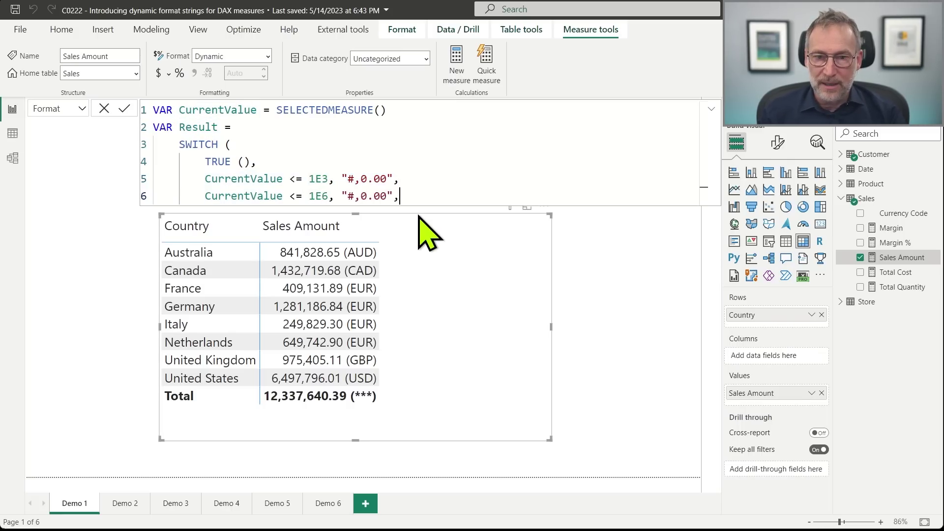
text( K)
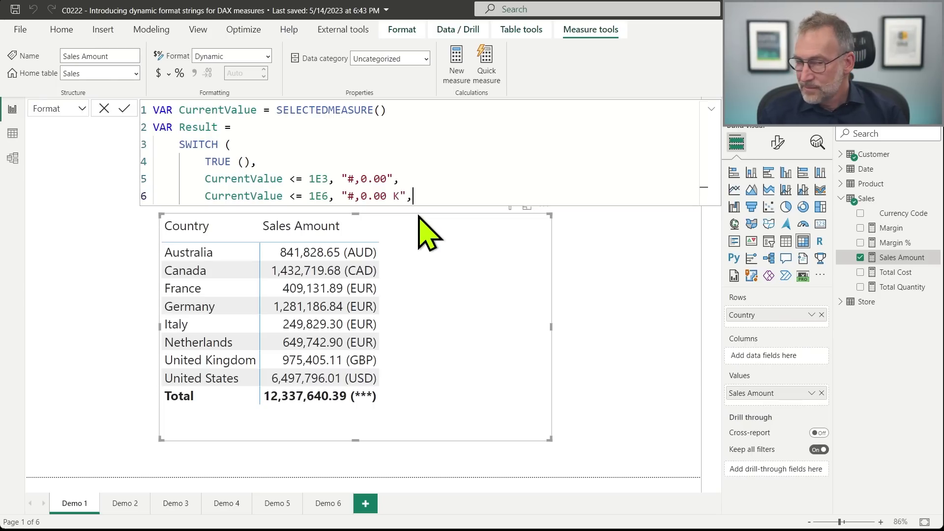
- Duplicate the 1E6 condition line as a third SWITCH condition and set its threshold to 1E9
key(shift+Return)
key(Up)
key(shift+End)
key(ctrl+c)
key(Down)
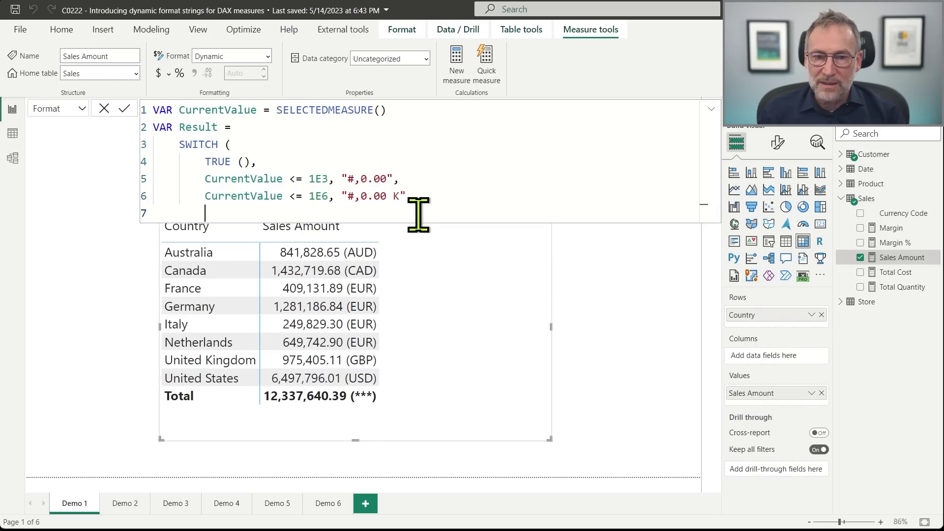
key(ctrl+v)
key(Left)
key(Left)
key(Left)
key(Left)
key(Left)
key(Left)
key(Left)
key(Left)
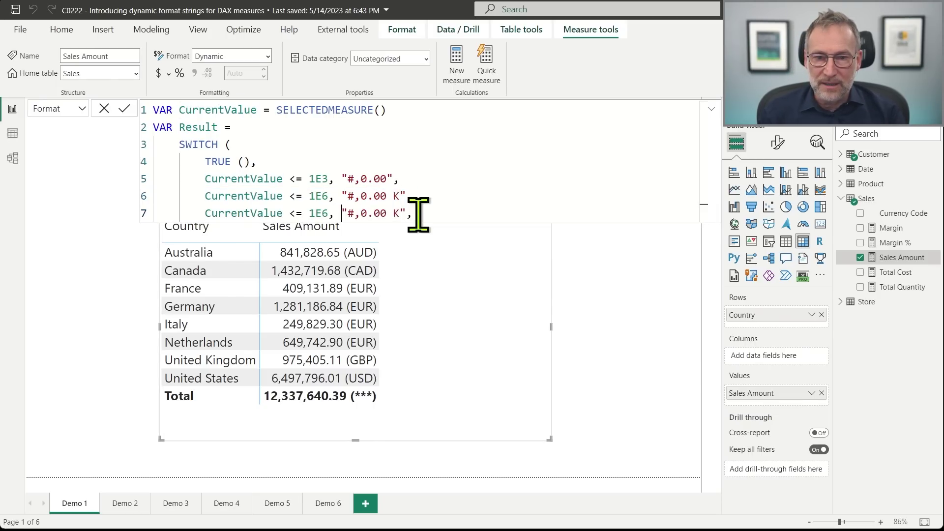
key(BackSpace)
text(9)
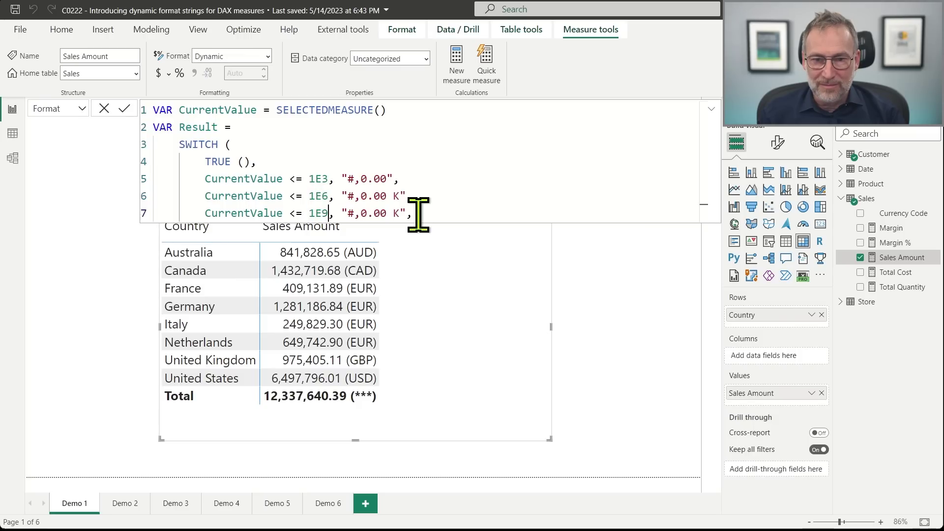
- Change the suffix in the 1E9 condition's format string to M
key(Right)
key(Right)
key(Right)
key(Right)
key(Right)
key(Right)
key(Right)
key(Right)
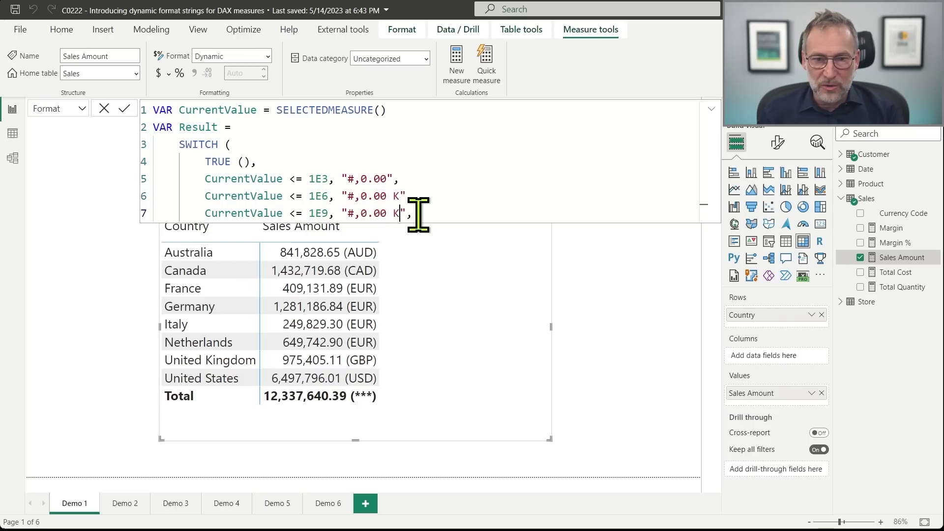
key(shift+Right)
text(M)
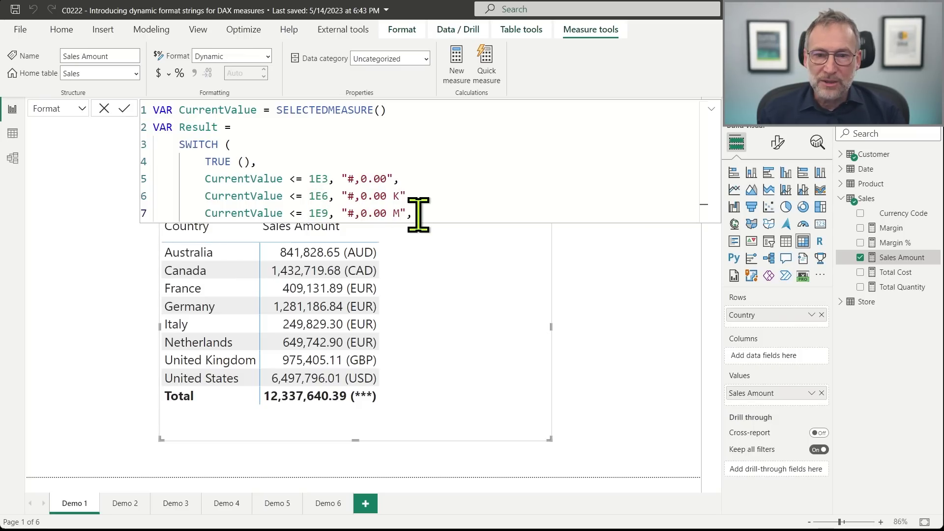
- Insert scaling commas before the zero, making the 1E6 format string "#,,0.00 K" and the 1E9 one "#,,,0.00 M"
key(Left)
key(Left)
key(Left)
key(Up)
key(Left)
key(Left)
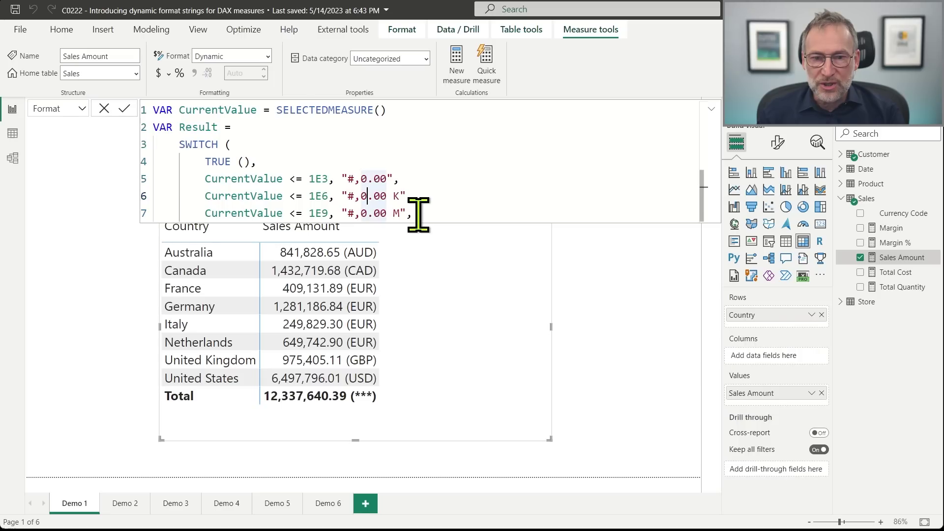
text(,)
key(Down)
key(Left)
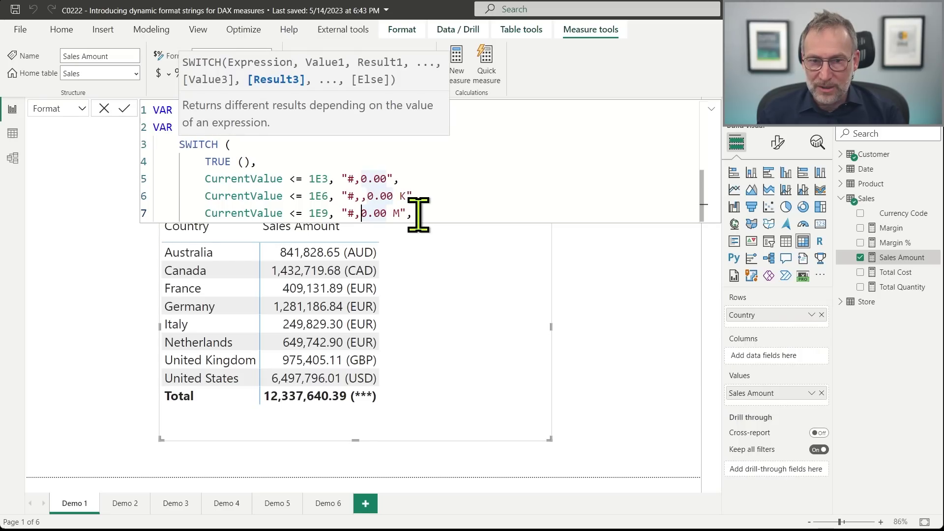
text(,,)
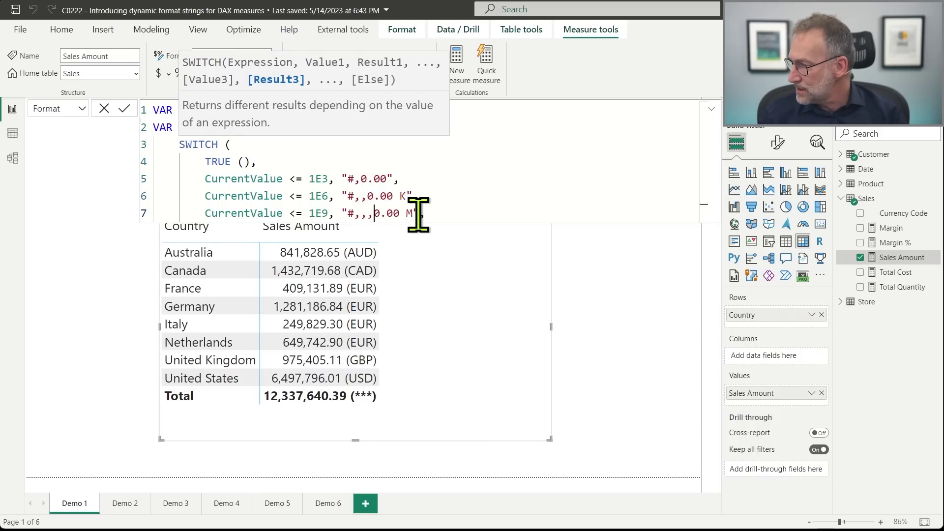
- Add an empty line below the 1E9 condition in the SWITCH function
key(End)
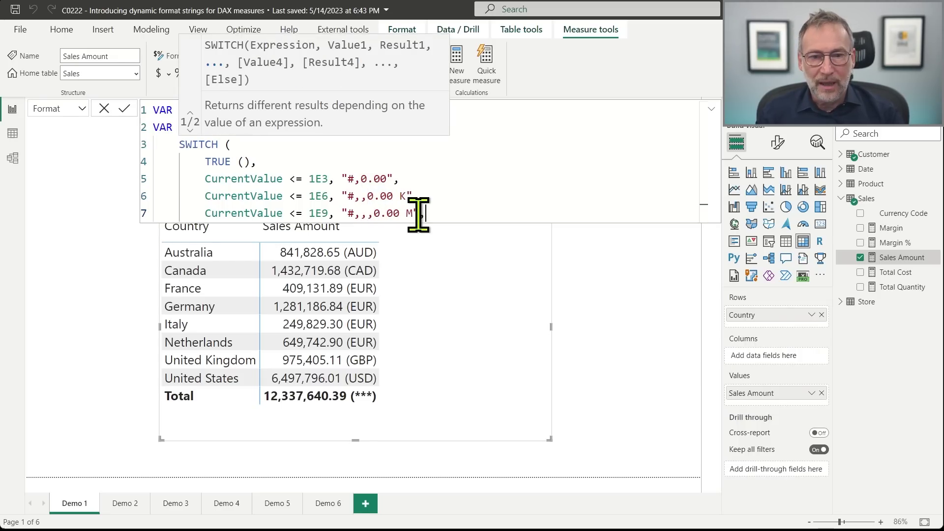
key(Return)
text(CURRENCY()
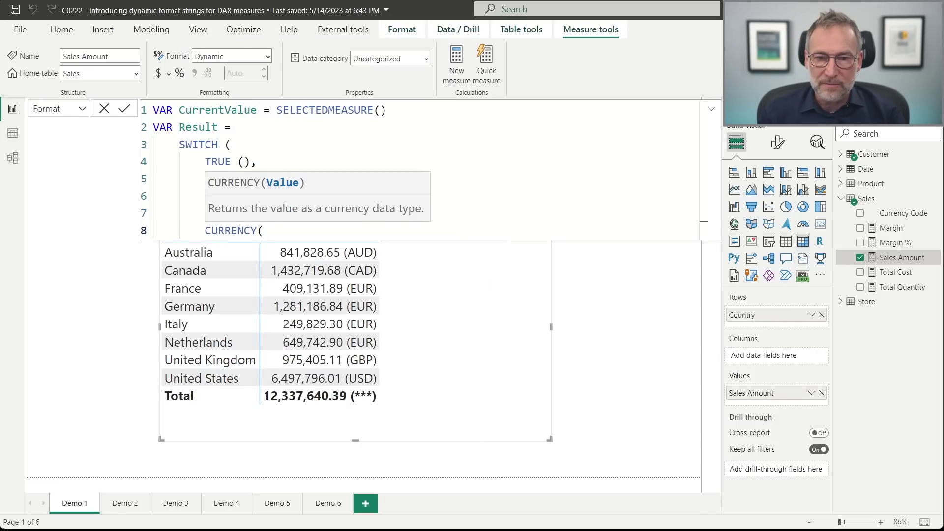
key(BackSpace)
key(BackSpace)
key(BackSpace)
key(BackSpace)
key(BackSpace)
key(BackSpace)
key(BackSpace)
key(BackSpace)
key(BackSpace)
- Add a fourth SWITCH condition, CurrentValue <= 1E12, with the format string "#,,,,0.00 G"
text(CurrentV)
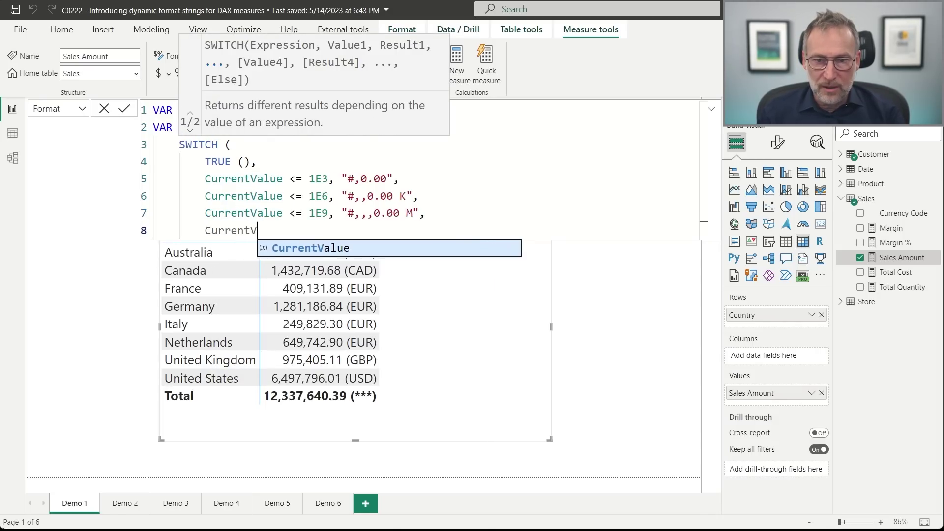
key(Tab)
text(<)
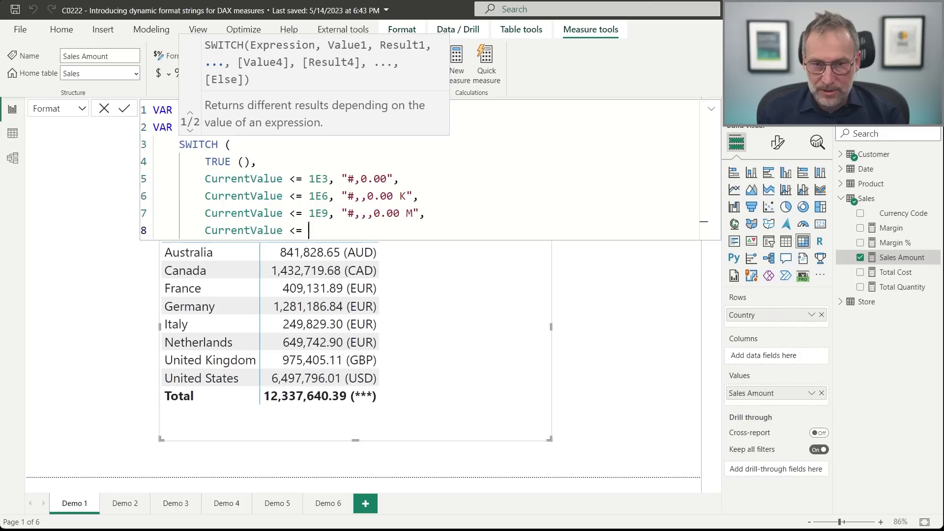
text(= 1E12 )
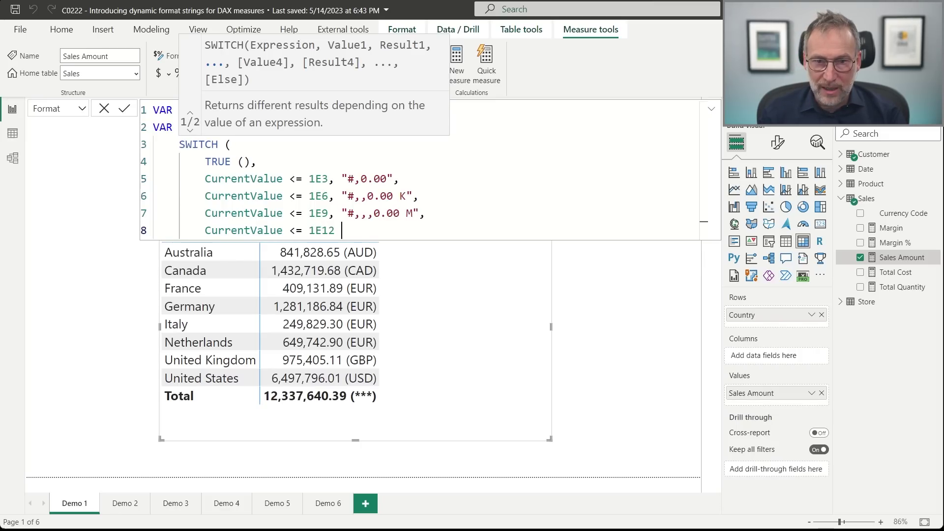
text( ")
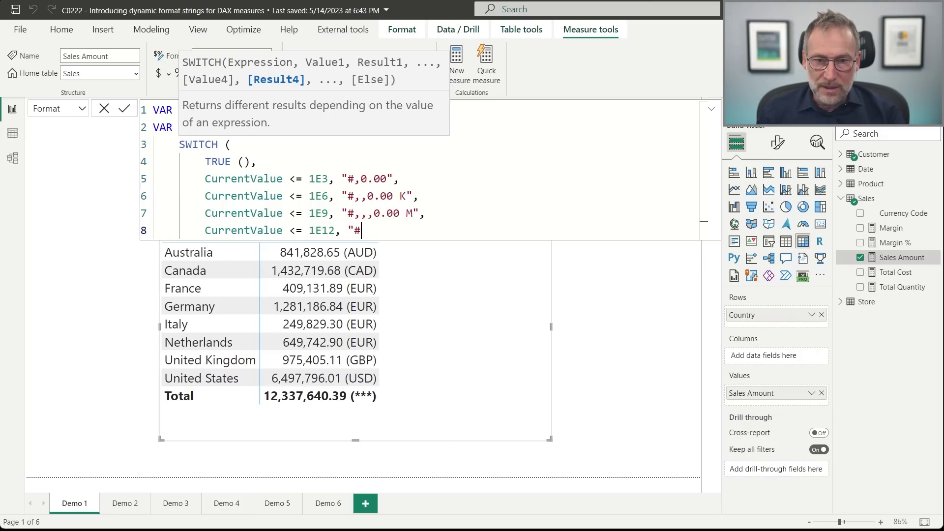
text(#,,,,)
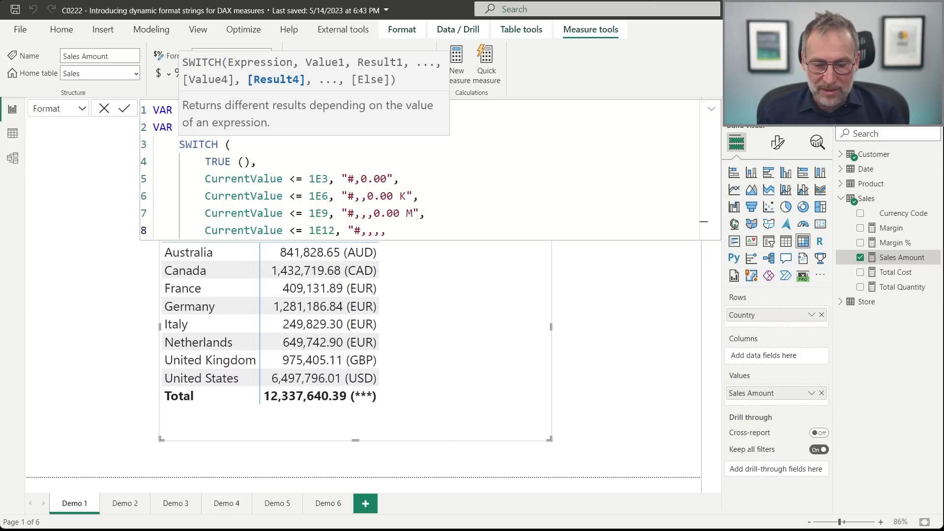
text(0.00 )
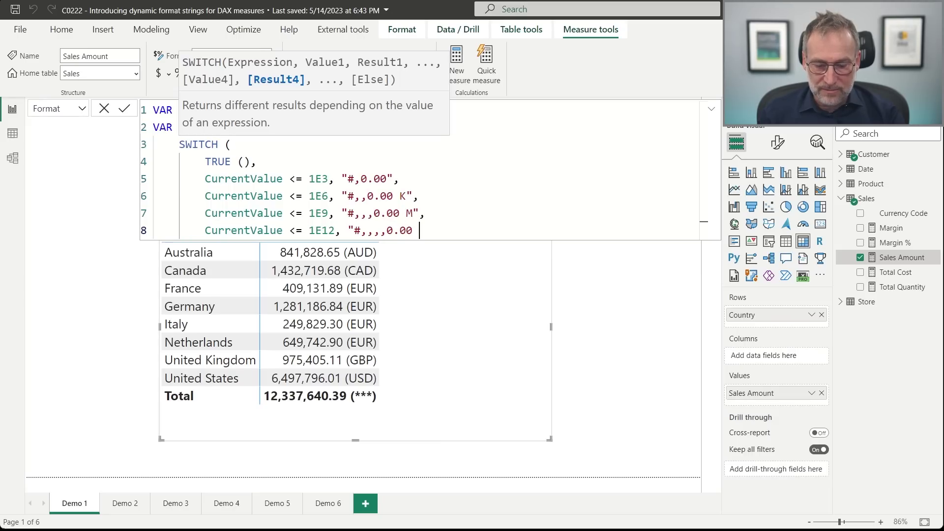
text(G")
key(Return)
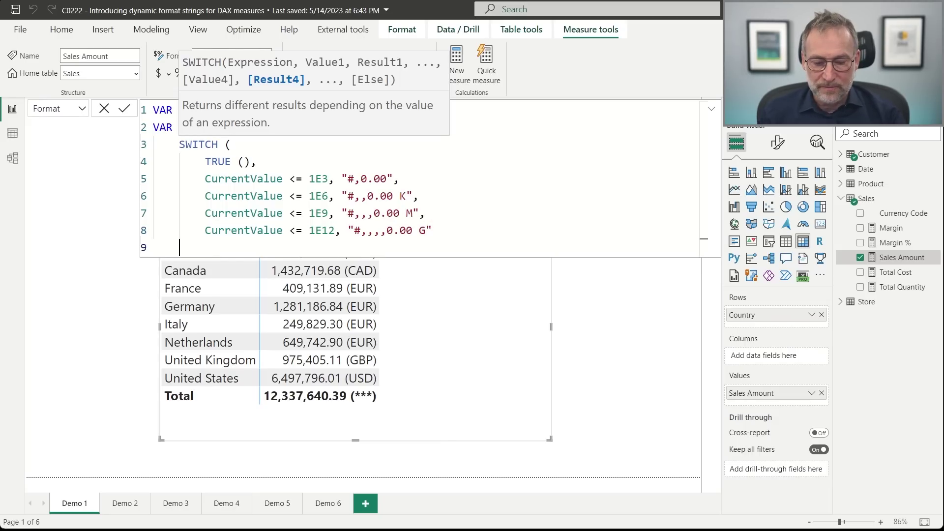
- Close the SWITCH function and finish the format expression with RETURN Result
text())
key(Return)
key(shift+Home)
text(RETURN)
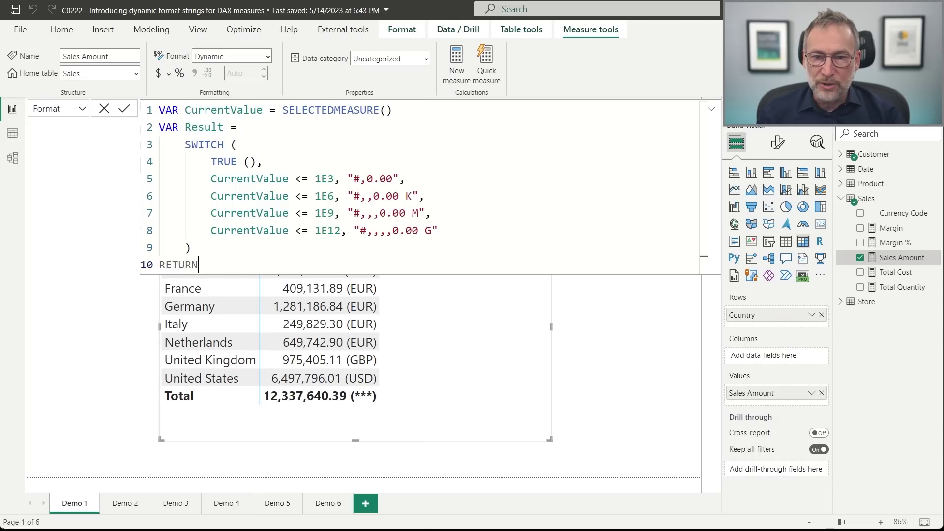
key(Return)
text(Result)
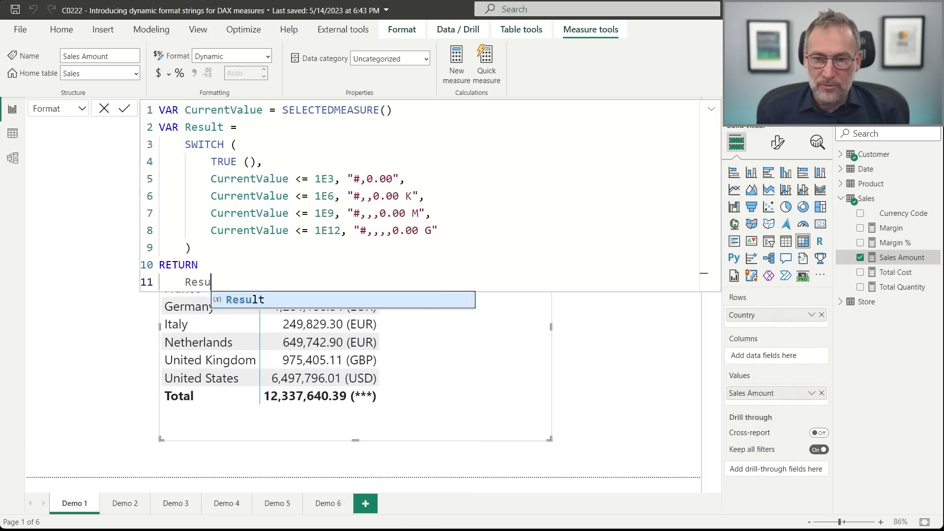
- Commit the dynamic format expression of the Sales Amount measure
key(Left)
key(Up)
key(Up)
key(Up)
key(Up)
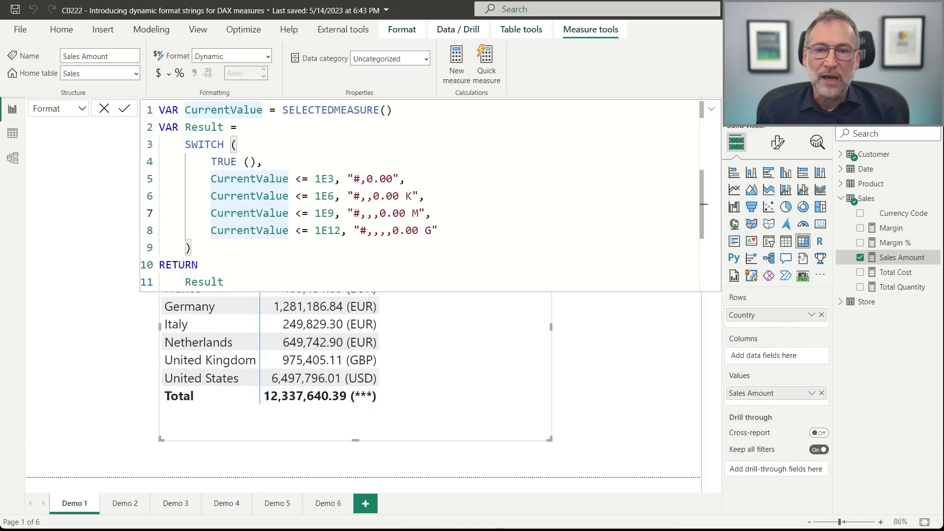
key(Up)
key(Up)
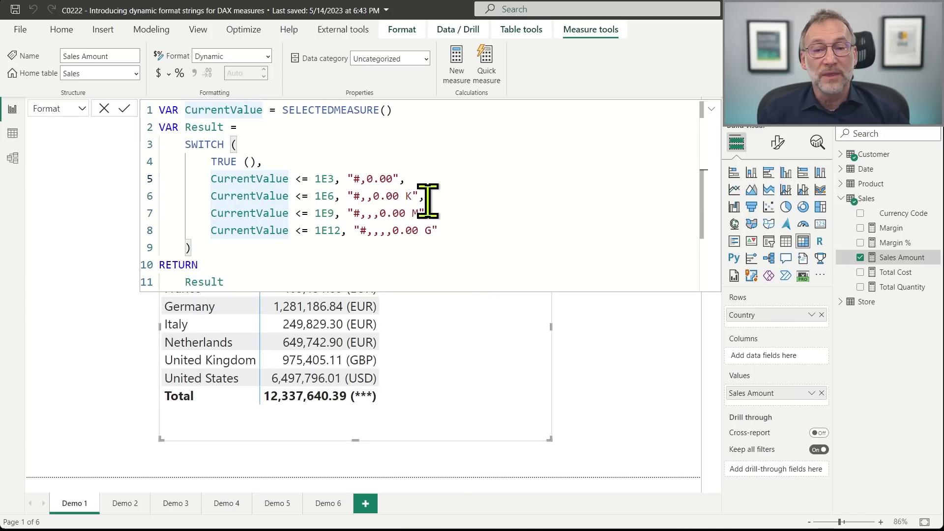
click(376, 253)
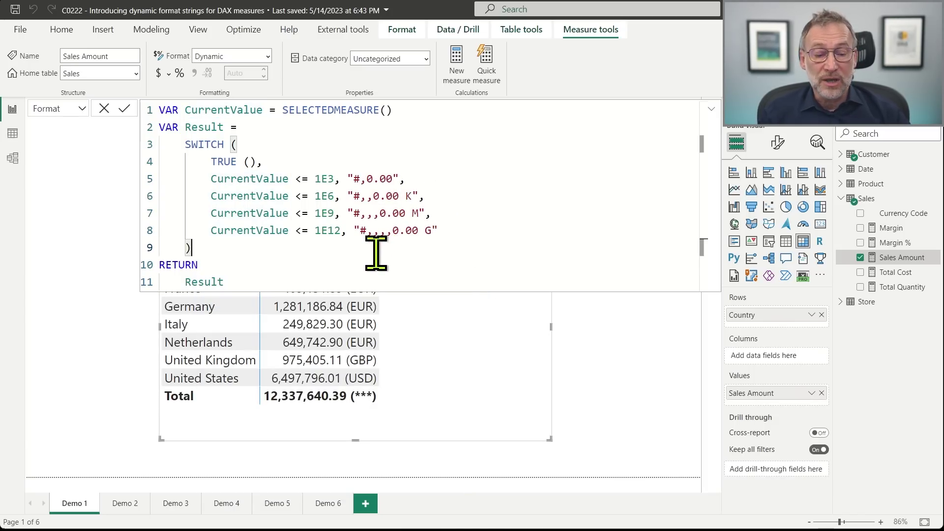
key(Return)
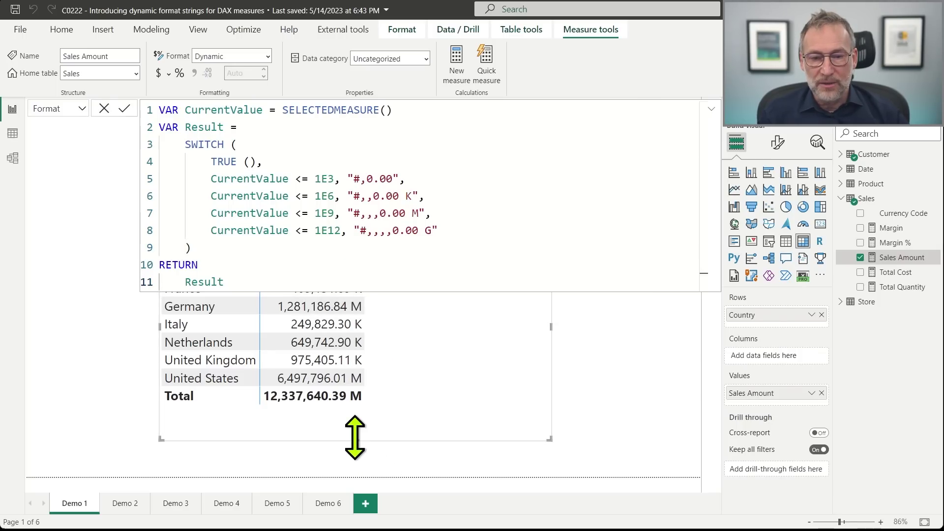
- Move the Country sales matrix below the formula editor and reduce the editor's text size
drag(355, 440, 355, 419)
drag(511, 361, 509, 403)
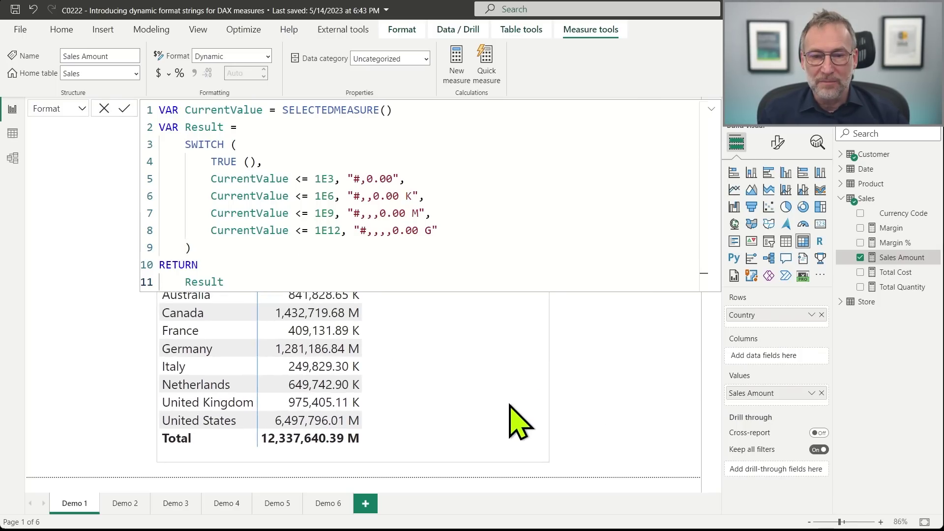
ctrl+scroll(376, 234, down, 3)
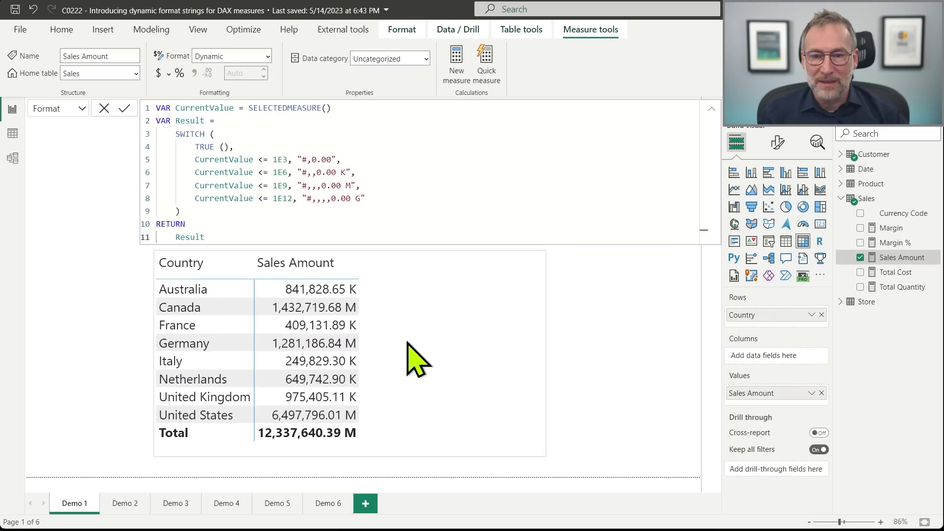
click(393, 358)
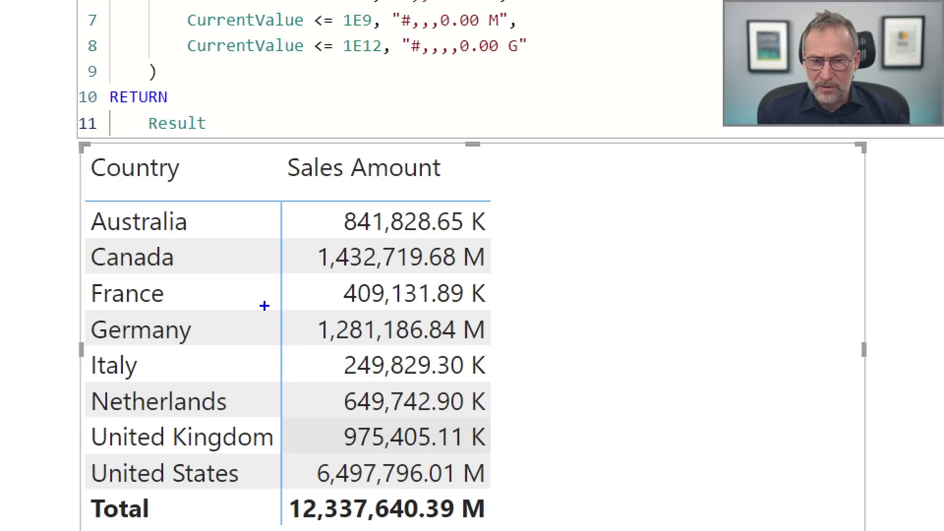
drag(264, 307, 448, 340)
key(Escape)
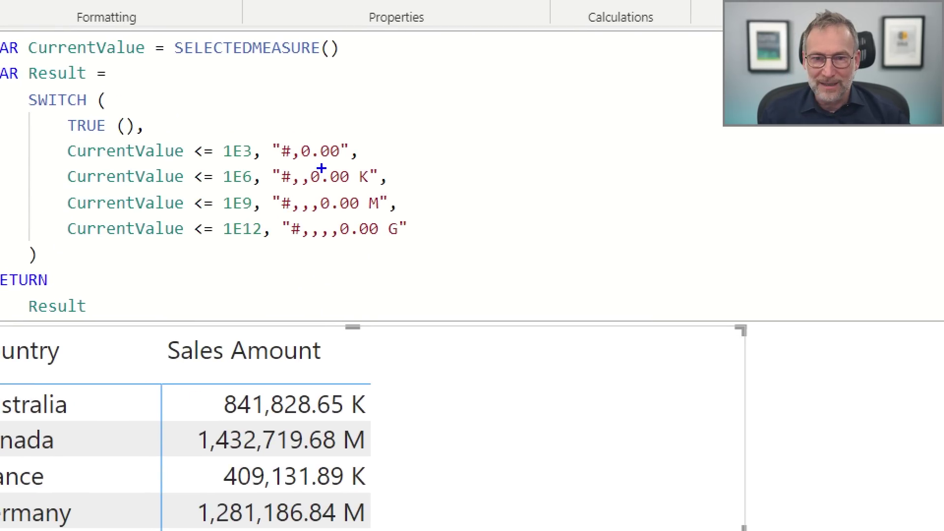
key(Escape)
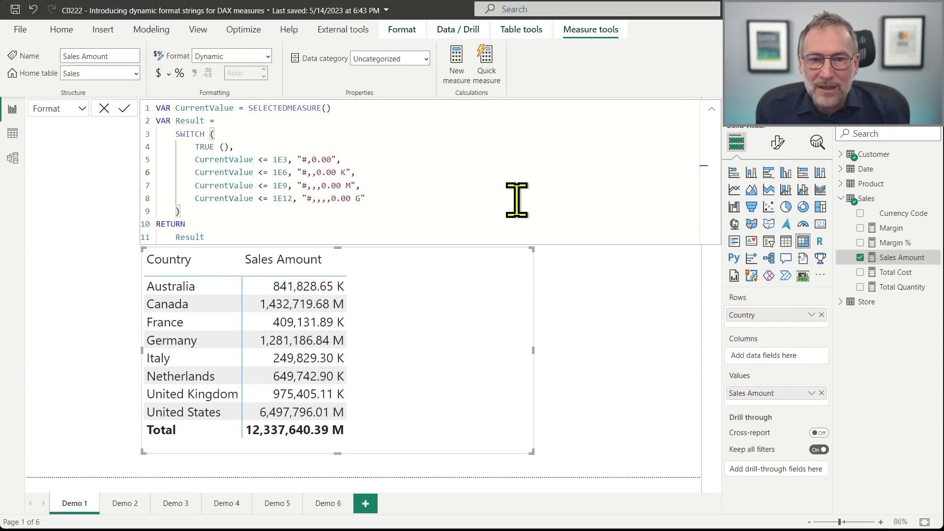
- Remove the scaling commas before the zero in the K, M and G format strings, and align all four strings with spaces
key(Delete)
key(Down)
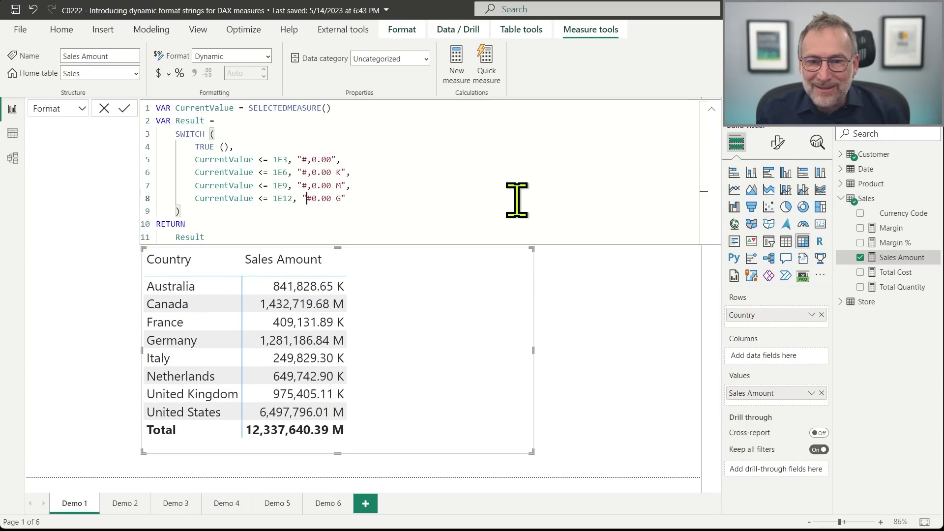
key(Left)
key(Up)
key(Left)
key(Up)
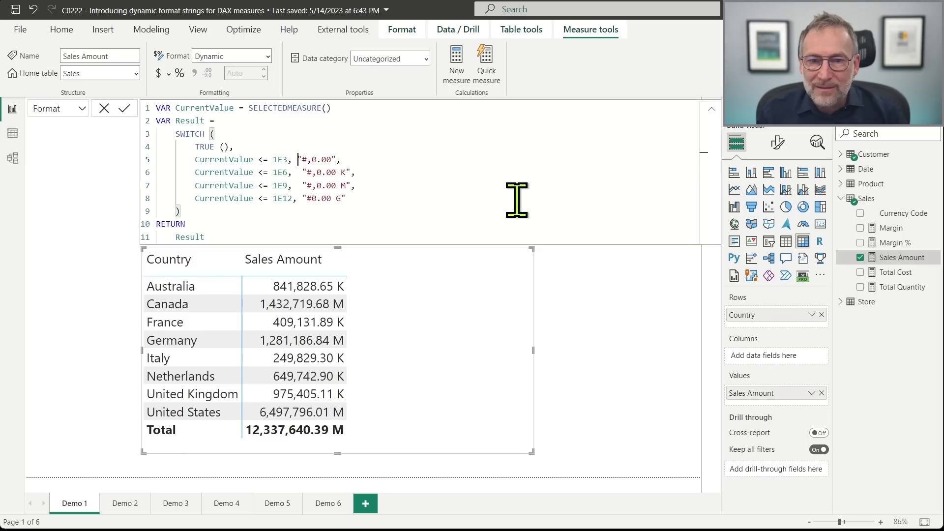
key(Right)
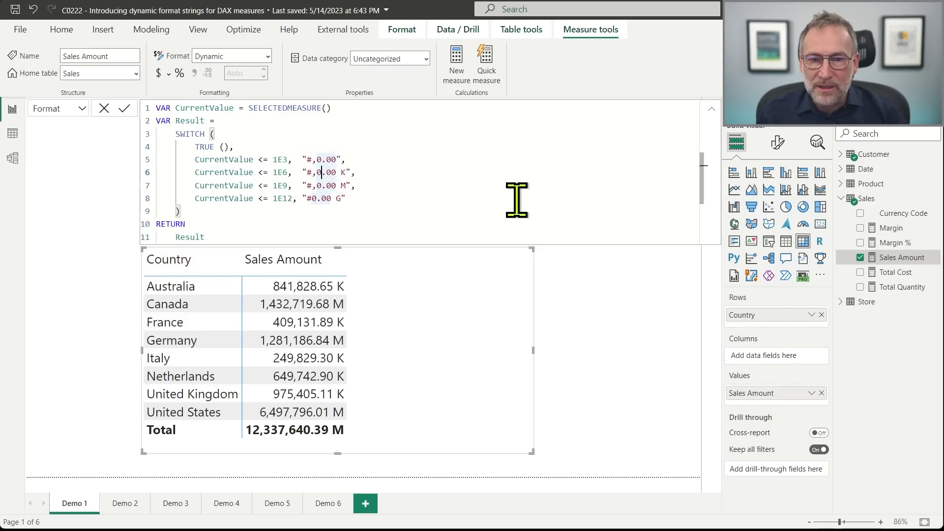
- Insert scaling commas directly after the zero: one in the K format string, two in M and three in G
text(,)
key(Left)
key(Down)
text(,,)
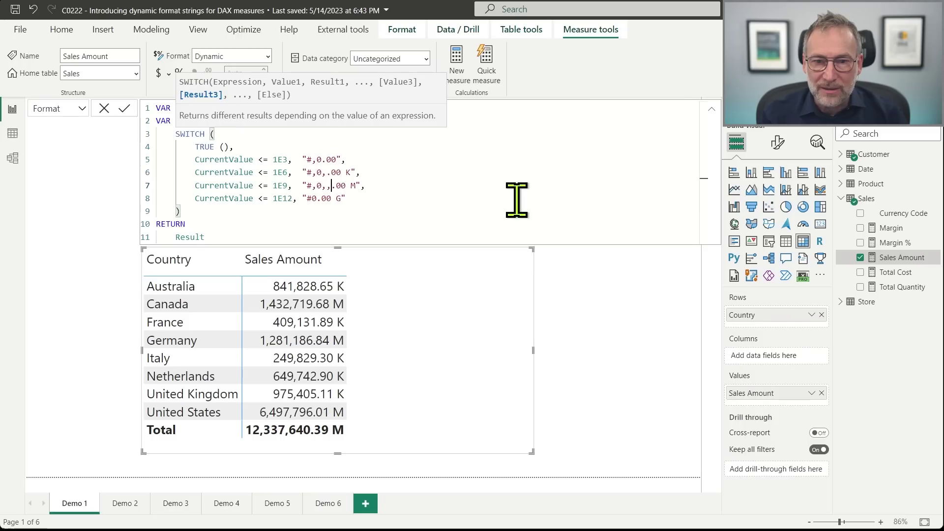
key(Left)
key(Left)
key(Left)
key(Down)
text(,,)
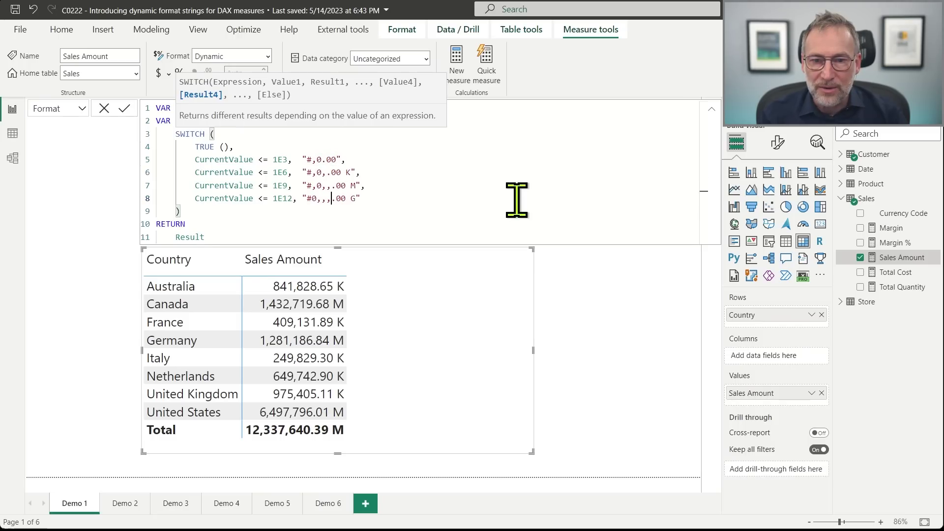
- Insert the thousands-separator comma before the zero in the 1E12 format string, making it "#,0,,,.00 G", and commit the expression
key(Left)
key(Left)
key(Left)
key(Left)
key(Left)
key(Left)
key(Left)
key(Left)
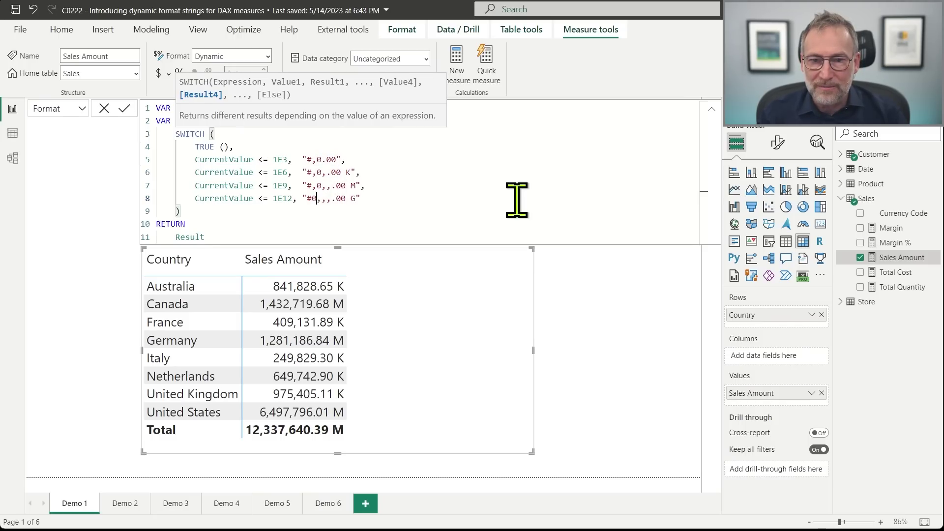
key(Up)
key(Down)
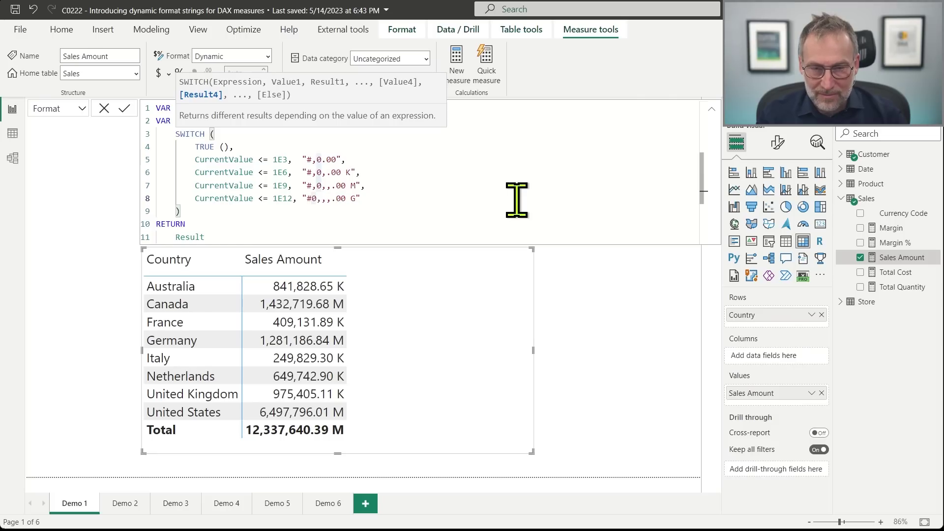
text(,)
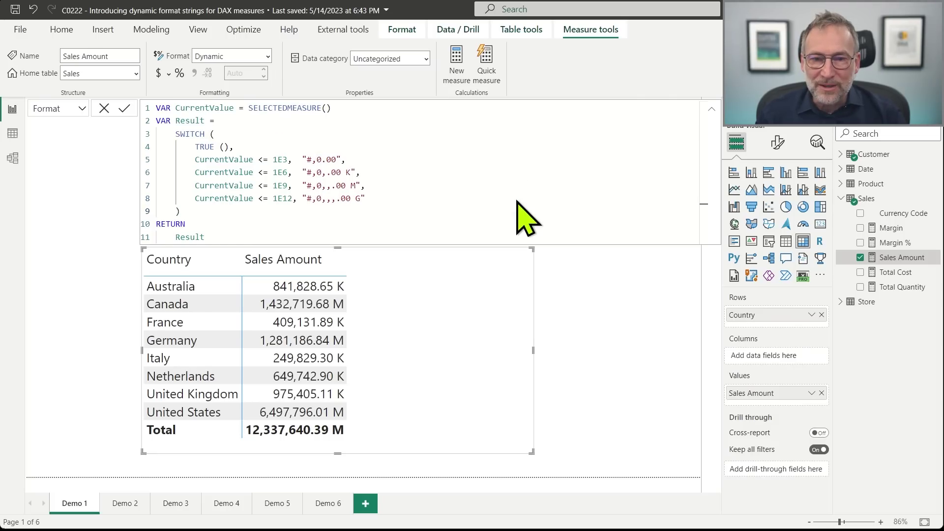
key(Return)
click(395, 175)
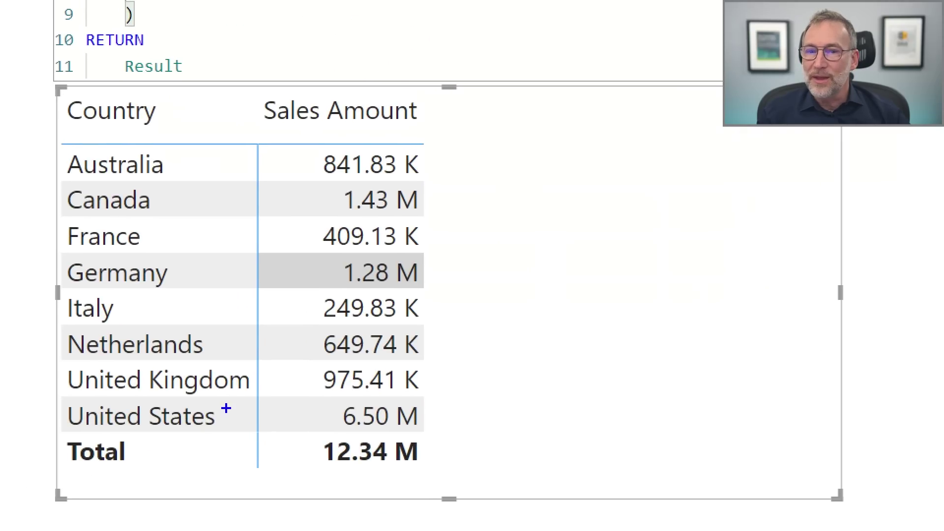
mouse_move(260, 109)
mouse_down()
mouse_move(310, 254)
mouse_move(423, 469)
mouse_move(448, 484)
mouse_up()
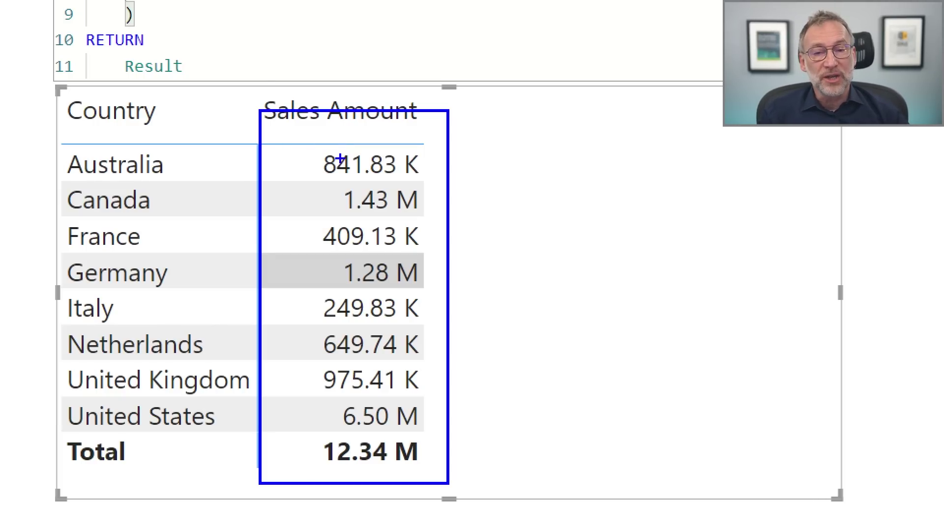
mouse_move(301, 147)
mouse_down()
mouse_move(427, 167)
mouse_move(437, 185)
mouse_up()
mouse_move(315, 251)
mouse_down()
mouse_move(424, 287)
mouse_move(432, 298)
mouse_up()
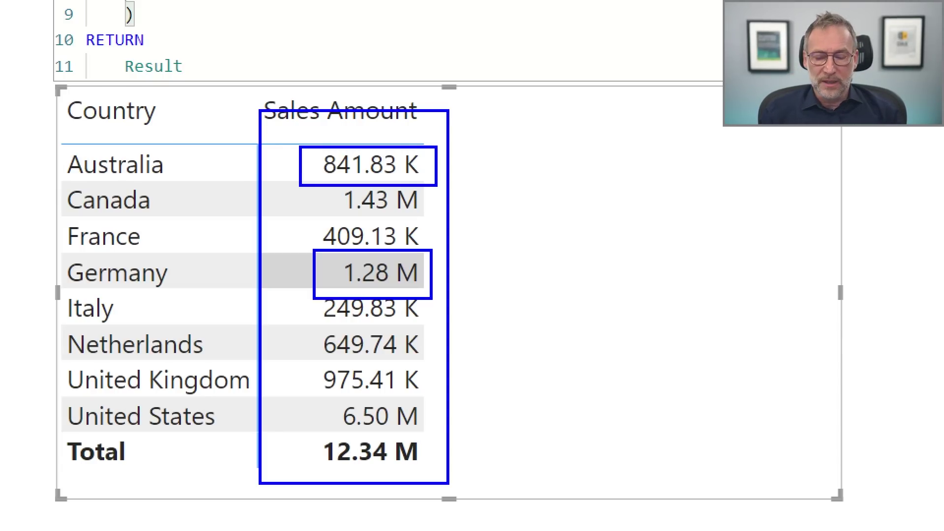
key(Escape)
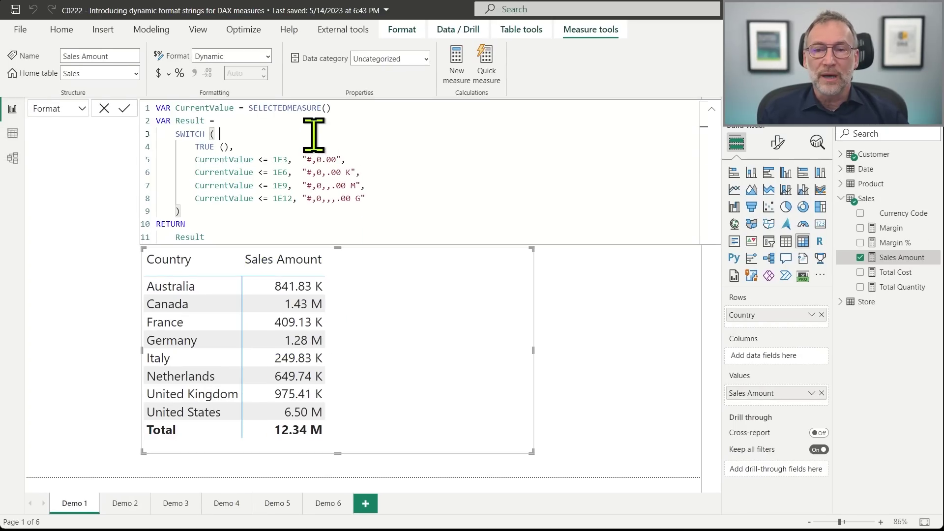
- Enlarge the formula text and select the CurrentValue variable to examine its use in the format expression
scroll(314, 135, up, 3)
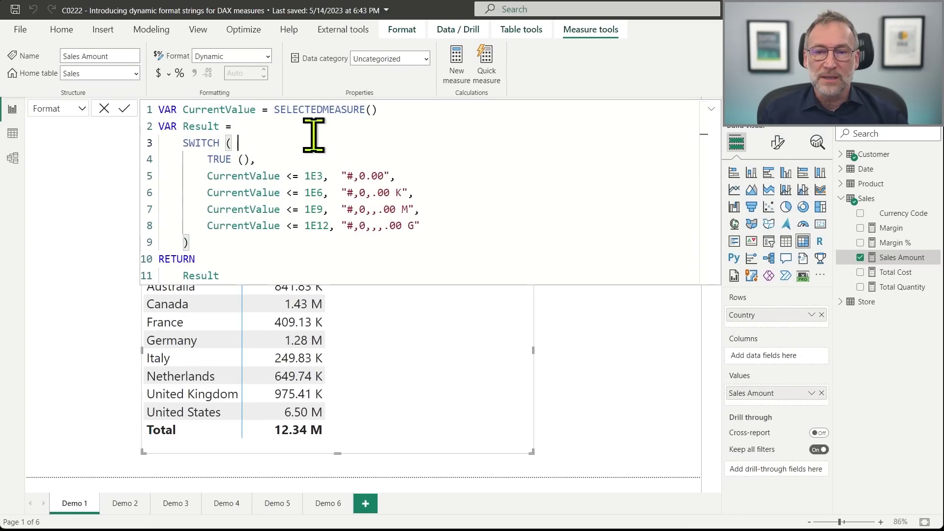
click(207, 112)
double_click(206, 110)
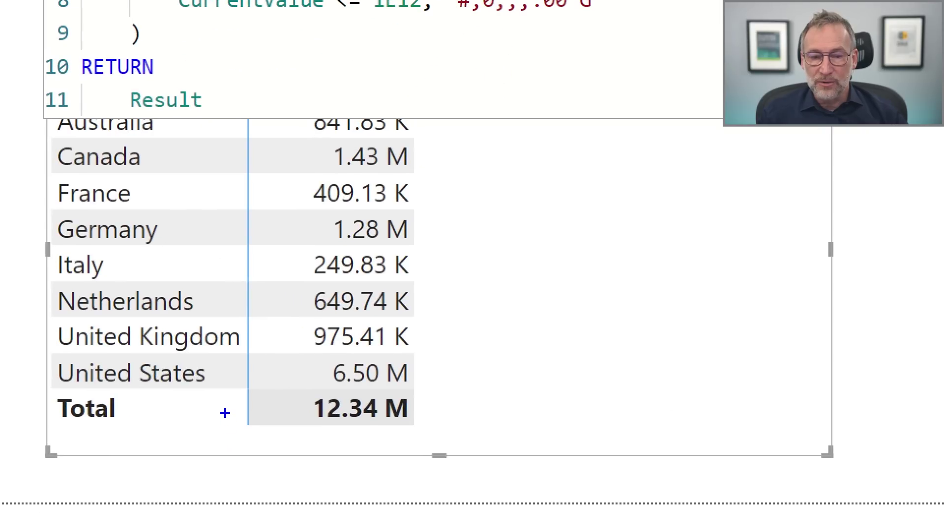
mouse_move(250, 360)
mouse_down()
mouse_move(299, 394)
mouse_move(460, 449)
mouse_up()
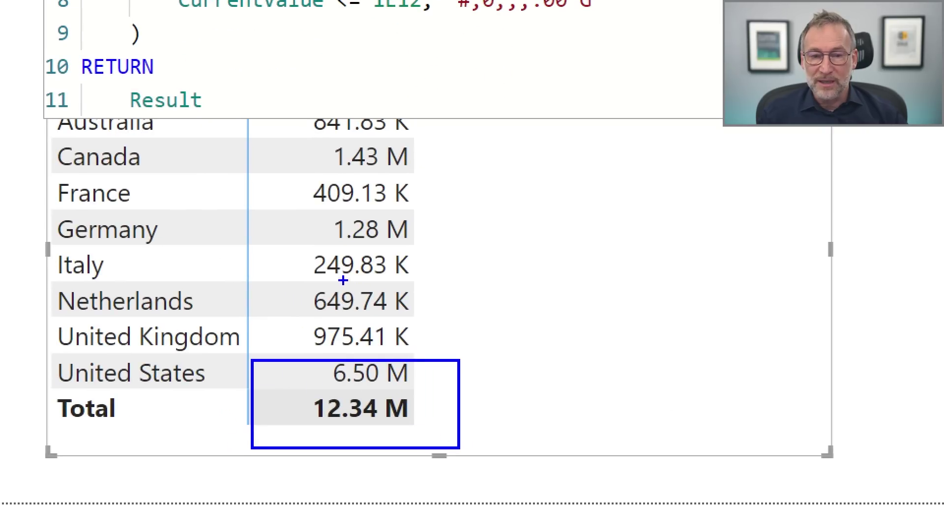
- Compare the format of Italy's Sales Amount with that of the Total row in the matrix
mouse_move(277, 237)
mouse_down()
mouse_move(320, 263)
mouse_move(426, 281)
mouse_up()
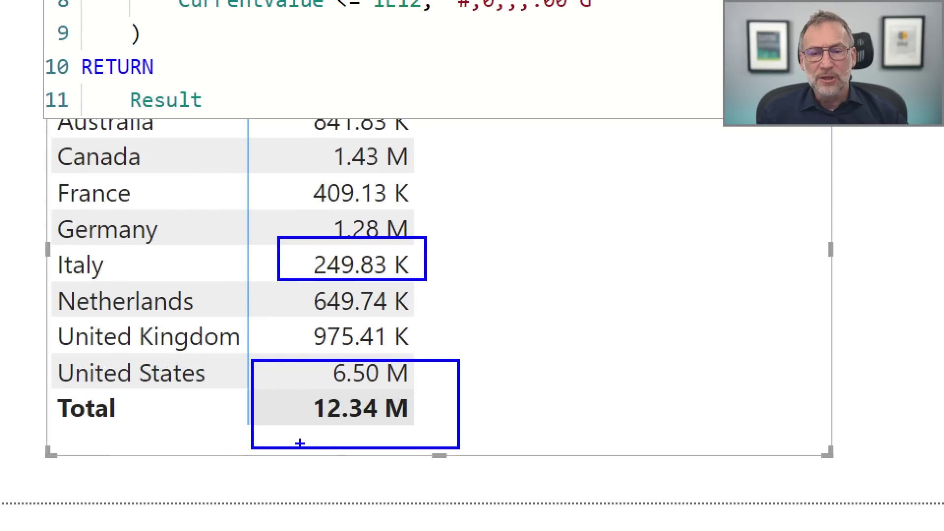
drag(304, 378, 434, 437)
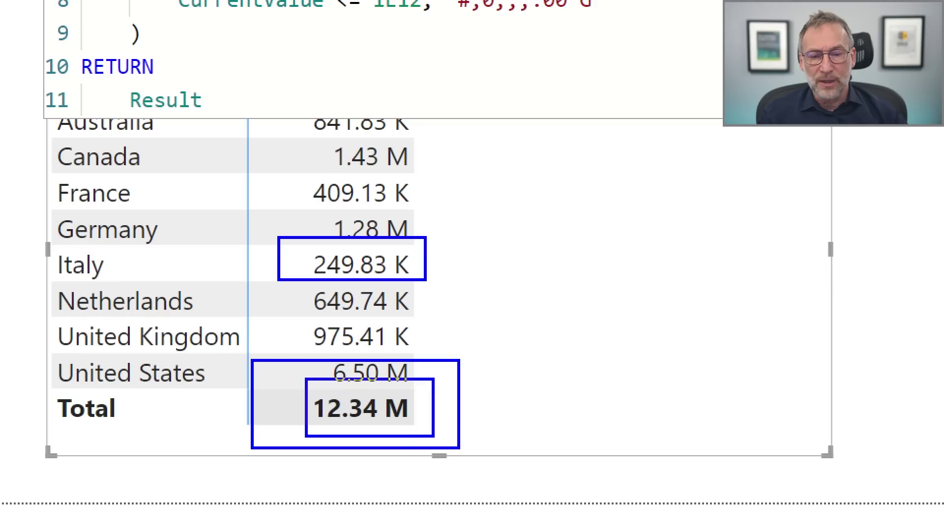
key(Escape)
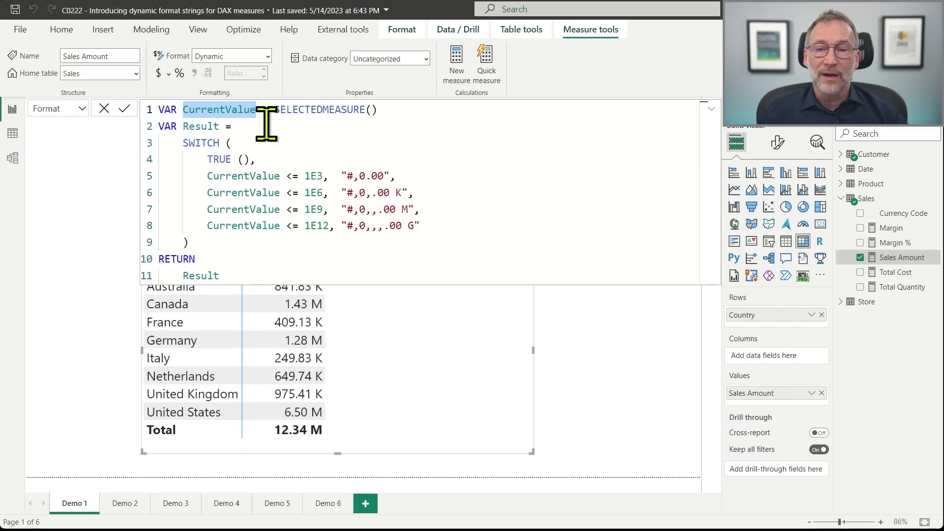
- Wrap SELECTEDMEASURE() in the CurrentValue variable so it reads CALCULATE ( SELECTEDMEASURE(), ALLSELECTED( ) )
click(275, 109)
text(CACLU)
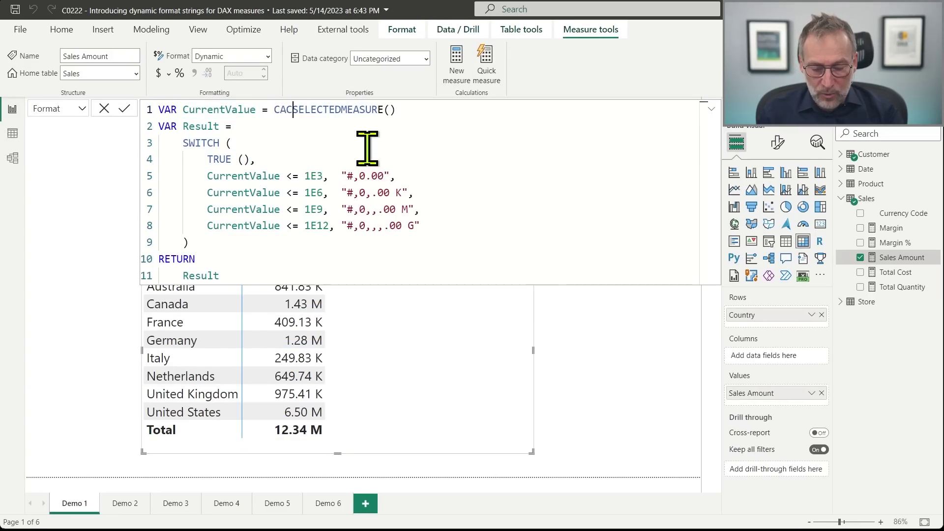
key(BackSpace)
key(BackSpace)
key(BackSpace)
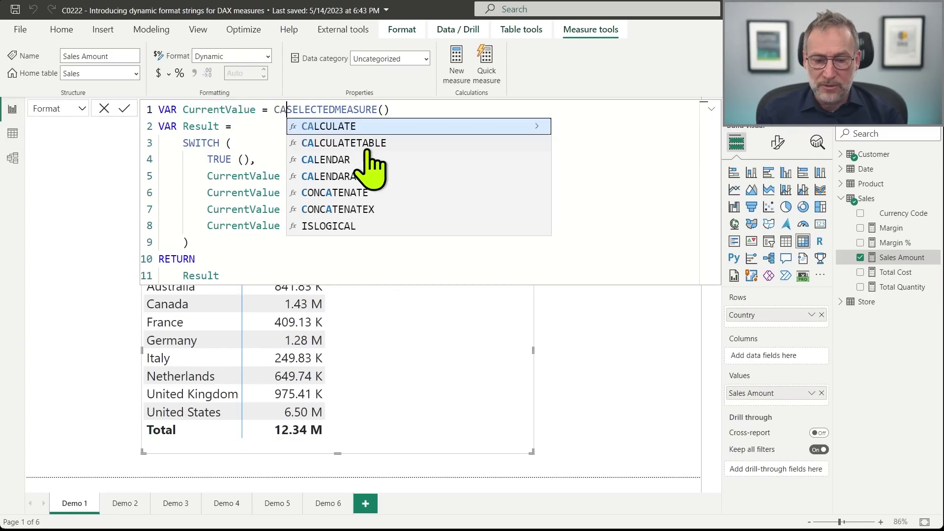
text(LCULA)
key(Tab)
text(()
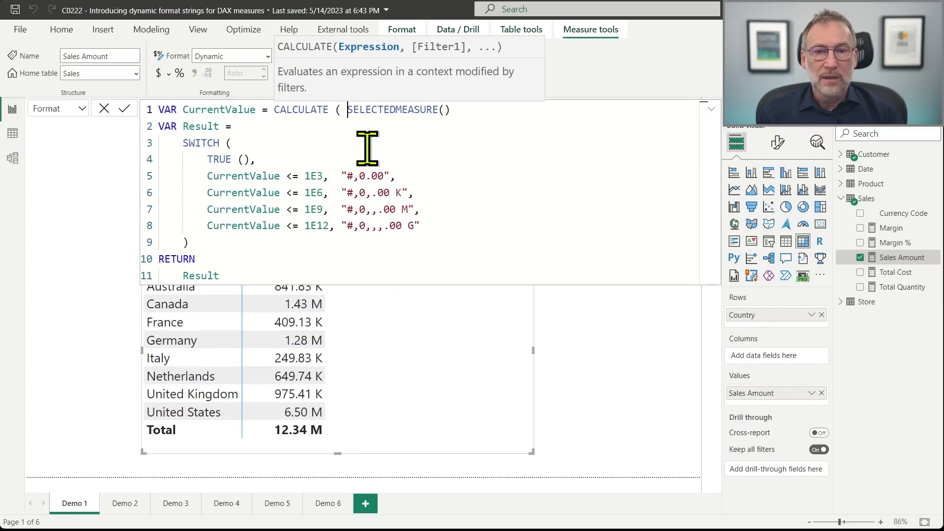
key(End)
text(, ALLS)
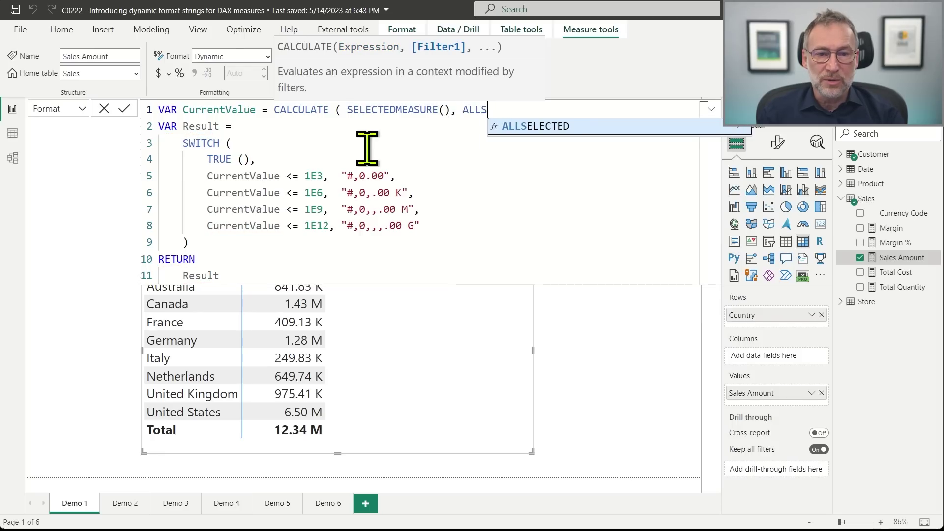
text(ELECTED( ) ))
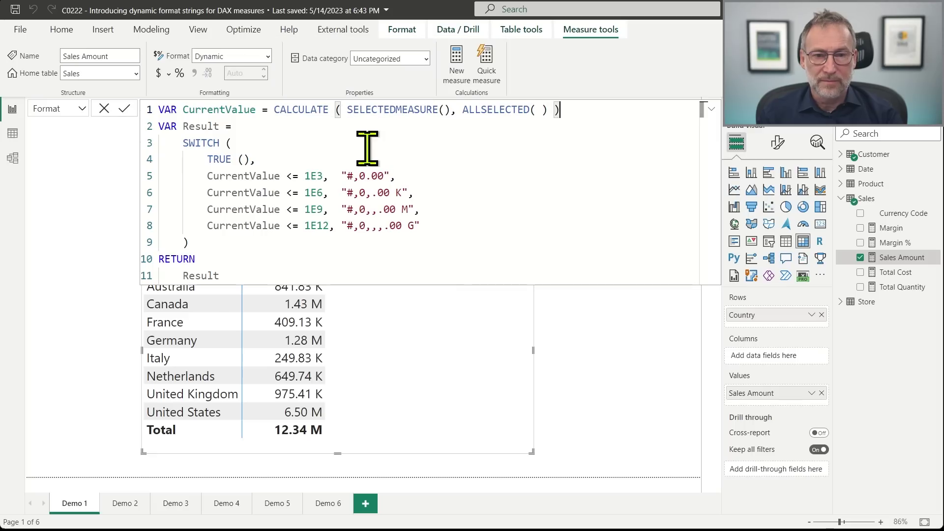
- Review the CurrentValue definition and commit the dynamic format expression of Sales Amount
key(shift+Home)
key(ctrl+shift+Right)
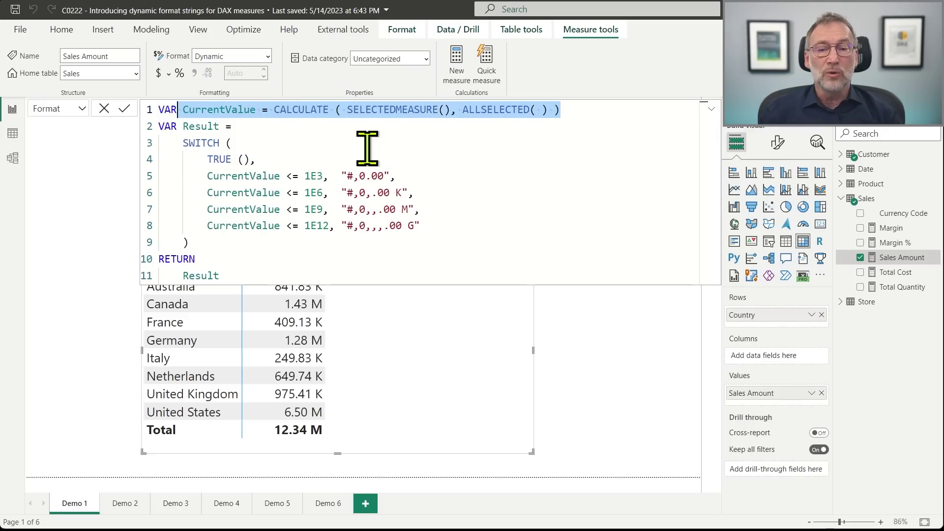
key(Down)
key(Down)
key(Down)
key(Down)
key(End)
key(Return)
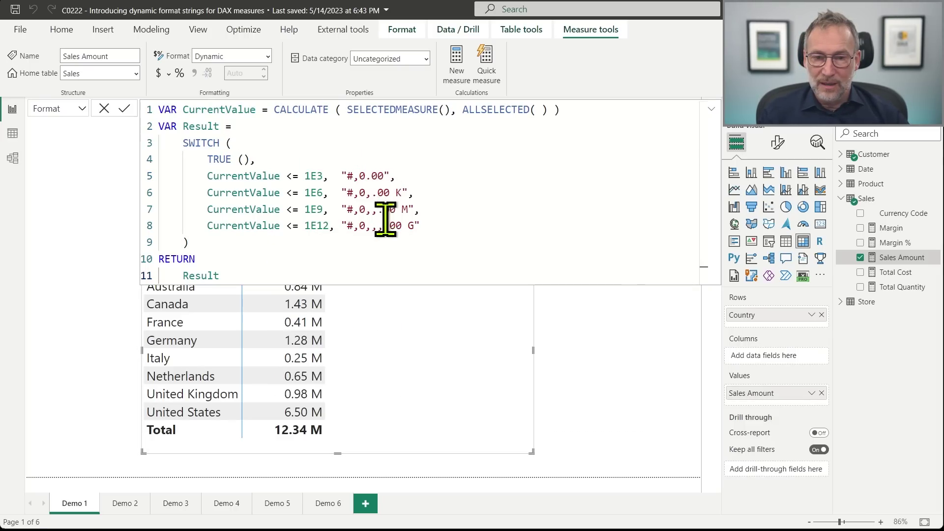
- Reduce the formula text size and examine the unit suffixes of the country rows against the Total row
ctrl+scroll(386, 210, down, 2)
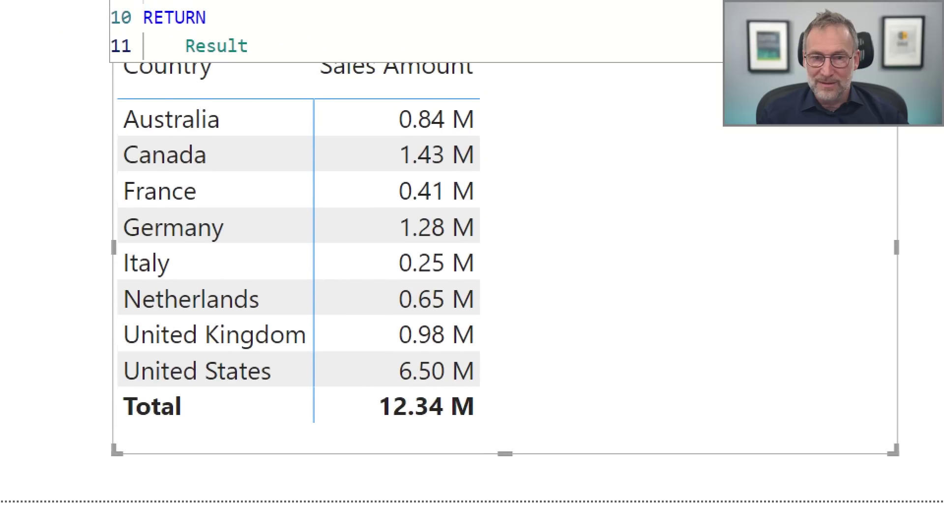
mouse_move(81, 80)
mouse_down()
mouse_move(238, 322)
mouse_move(487, 447)
mouse_move(518, 452)
mouse_up()
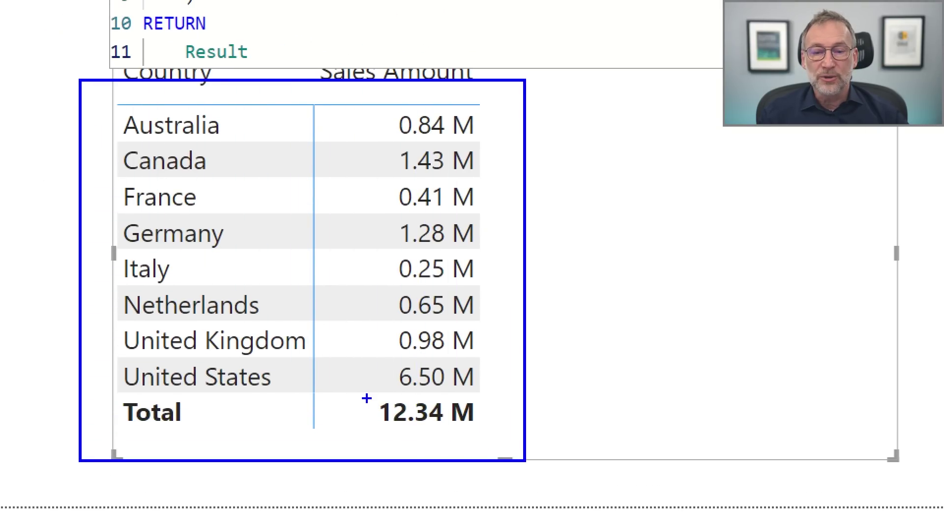
drag(364, 390, 498, 434)
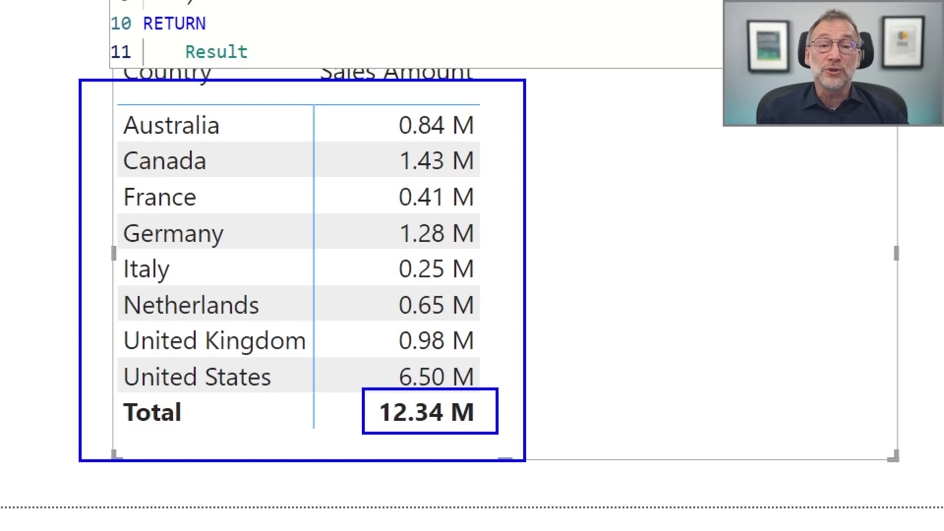
key(Escape)
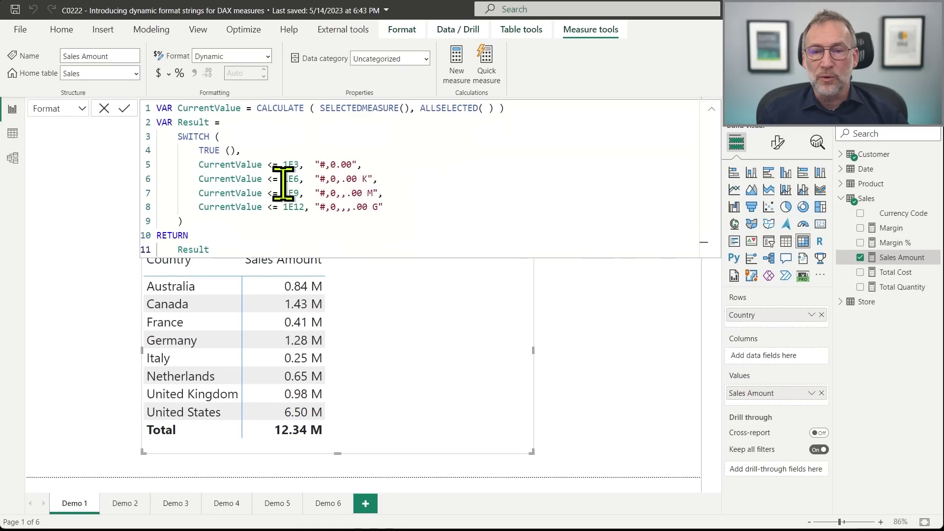